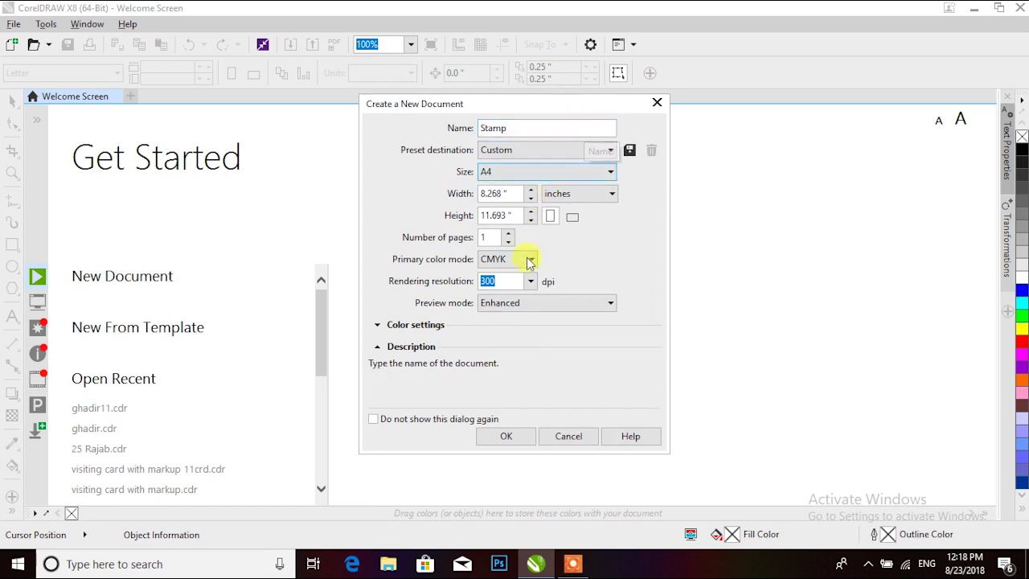
Create the A4 CMYK document named Stamp and draw a circle about 5.05 inches across on the page
{"action": "left_click", "coordinate": [513, 436]}
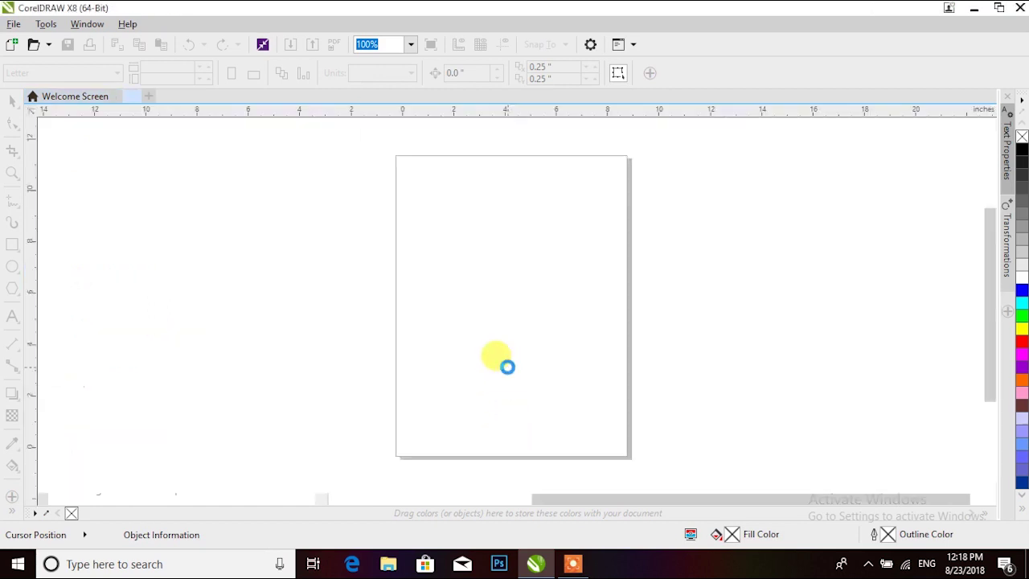
{"action": "key", "text": "alt+p"}
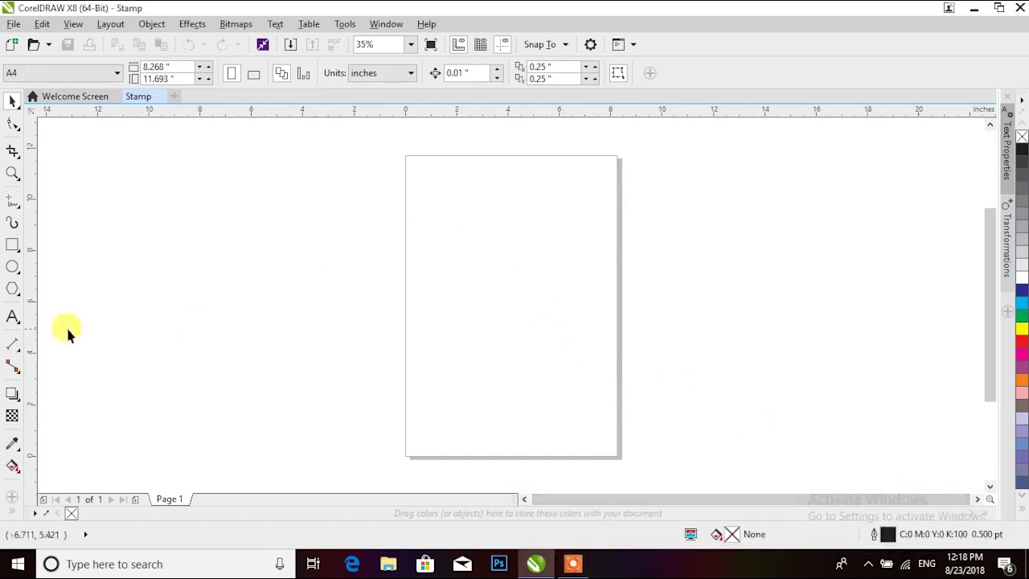
{"action": "left_click", "coordinate": [13, 268]}
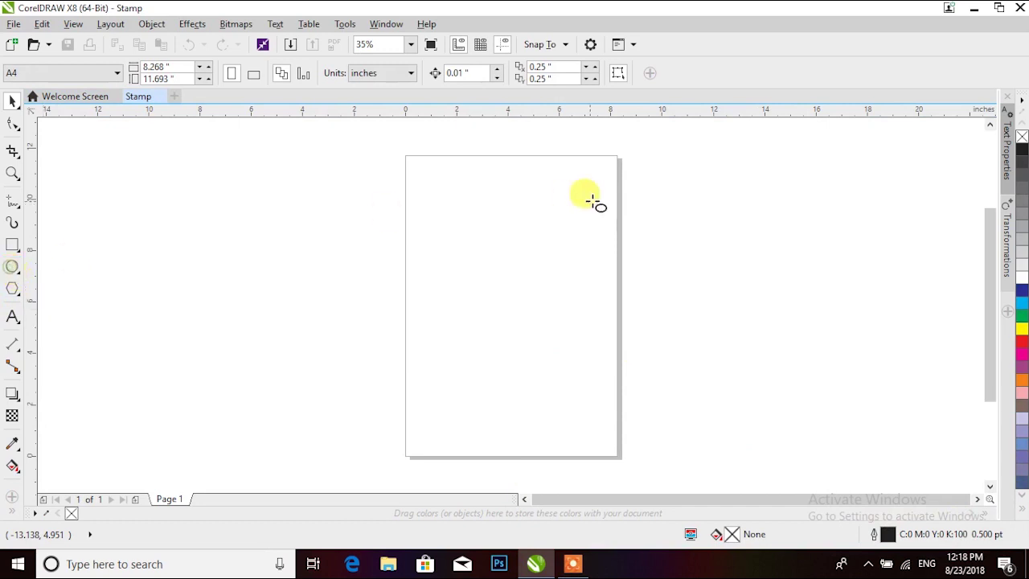
{"action": "left_click_drag", "start_coordinate": [448, 210], "coordinate": [583, 335]}
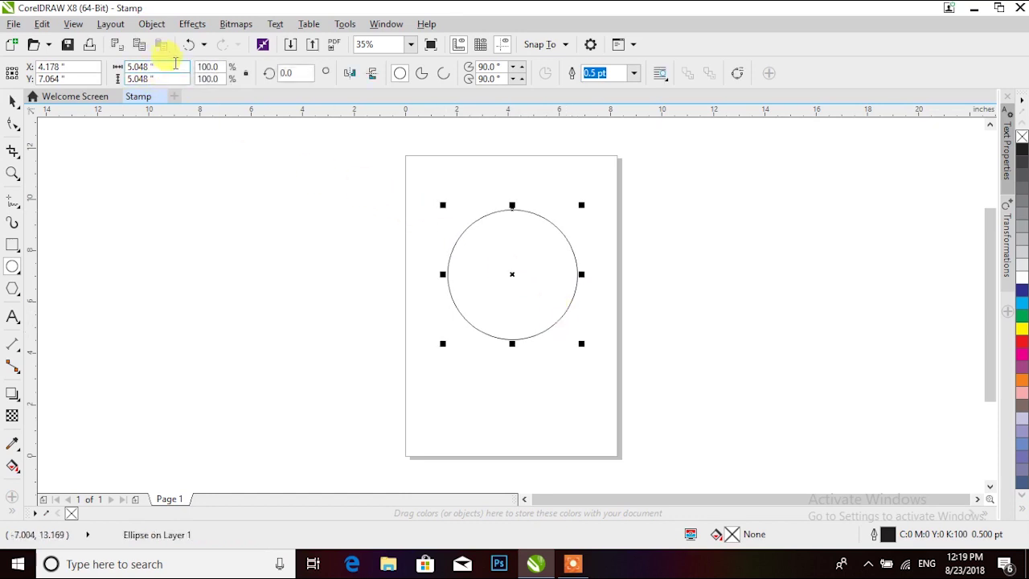
Set the circle's width and height to 3 inches
{"action": "left_click", "coordinate": [175, 62]}
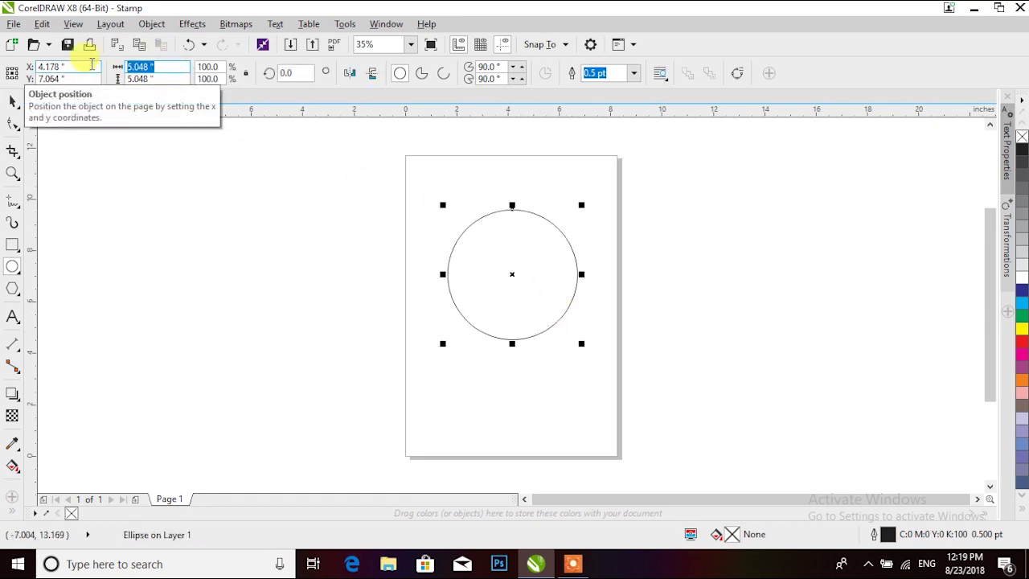
{"action": "type", "text": "3"}
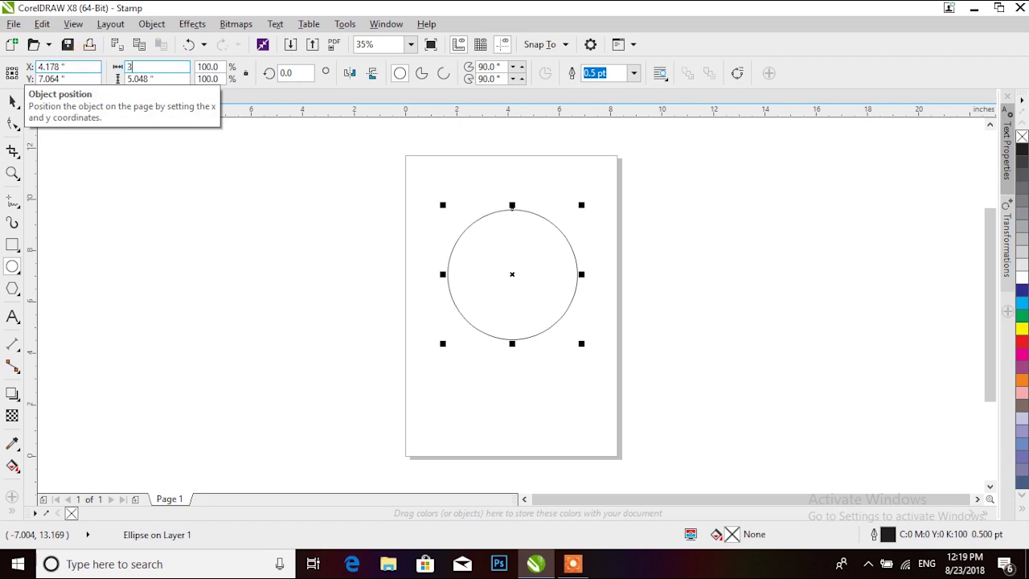
{"action": "key", "text": "Tab"}
{"action": "type", "text": "3"}
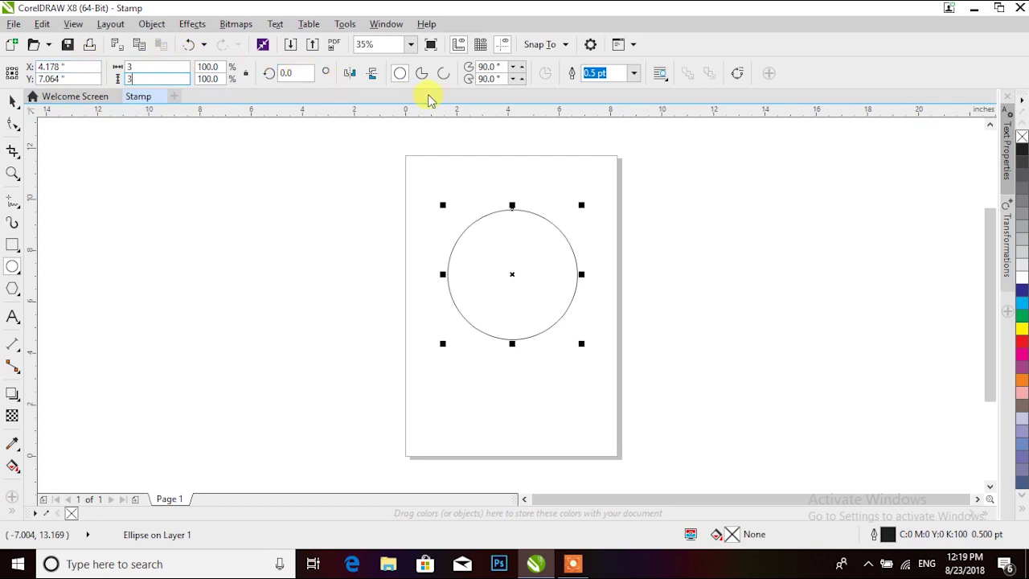
{"action": "key", "text": "Return"}
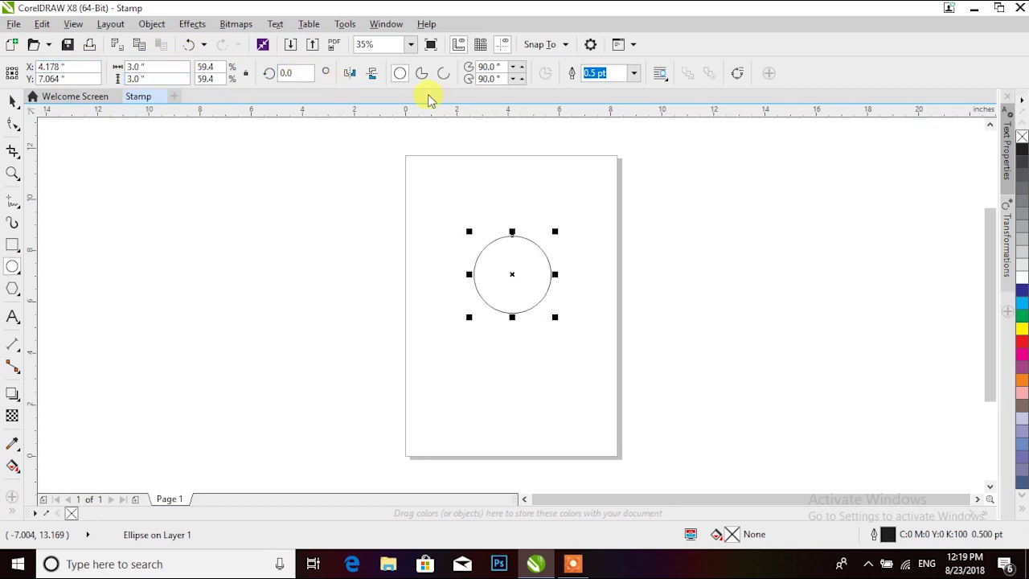
Set the circle's outline width to 3 pt
{"action": "key", "text": "z"}
{"action": "left_click_drag", "start_coordinate": [445, 224], "coordinate": [580, 328]}
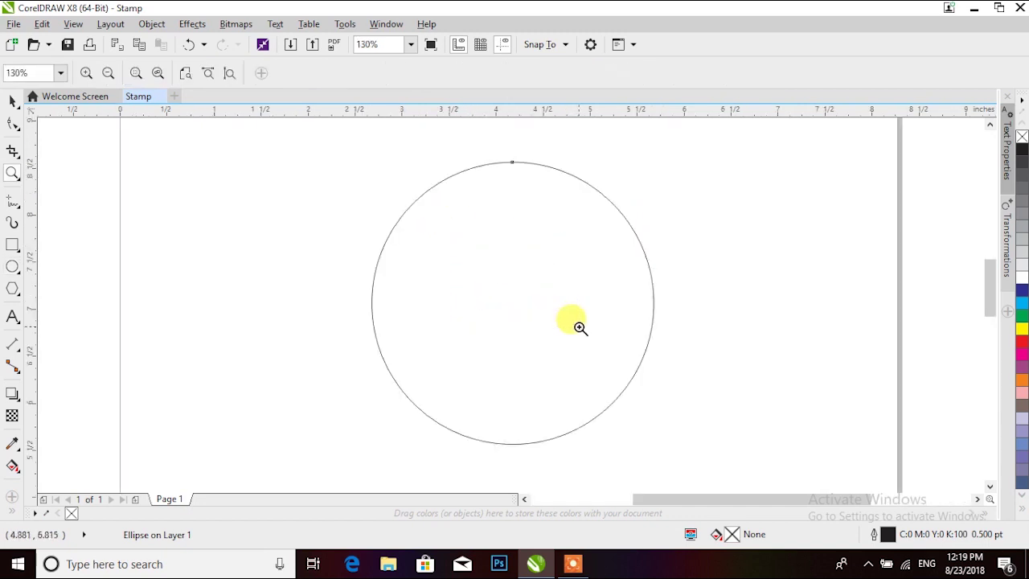
{"action": "left_click", "coordinate": [13, 100]}
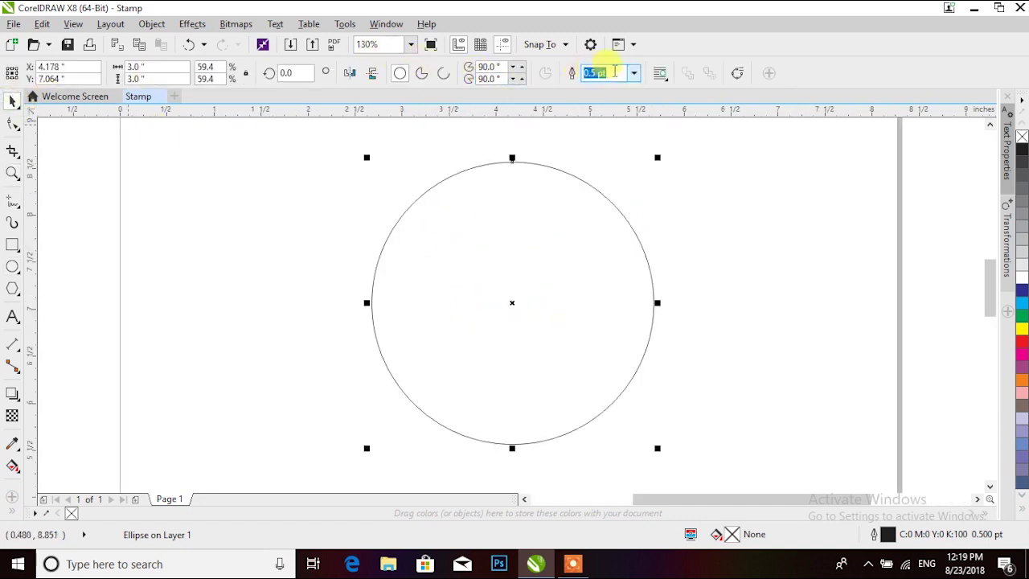
{"action": "left_click", "coordinate": [616, 73]}
{"action": "type", "text": "3"}
{"action": "key", "text": "Return"}
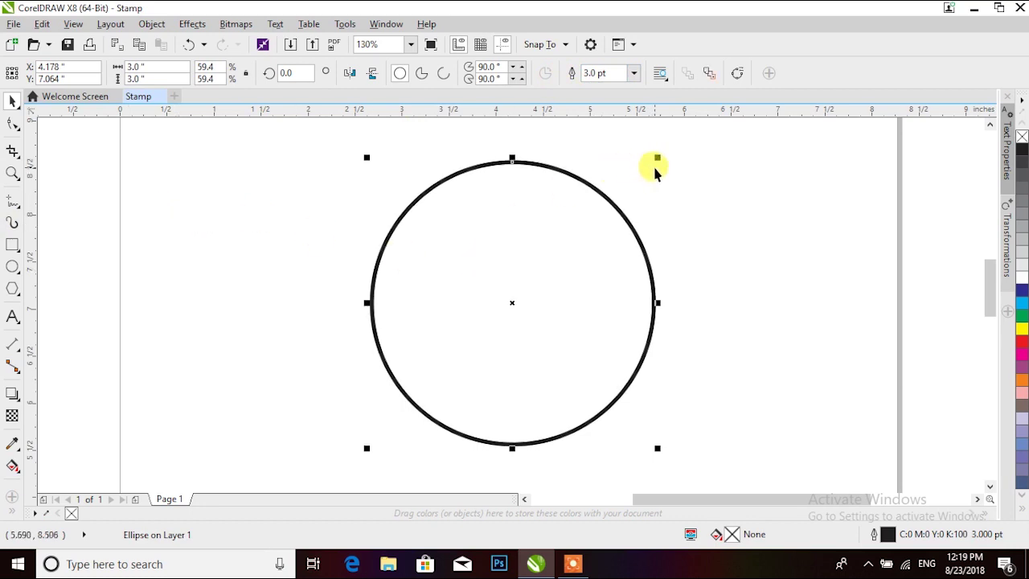
Make a concentric copy of the circle inside the original and scale it to about 1.41 inches across
{"action": "left_click_drag", "start_coordinate": [658, 158], "coordinate": [638, 169]}
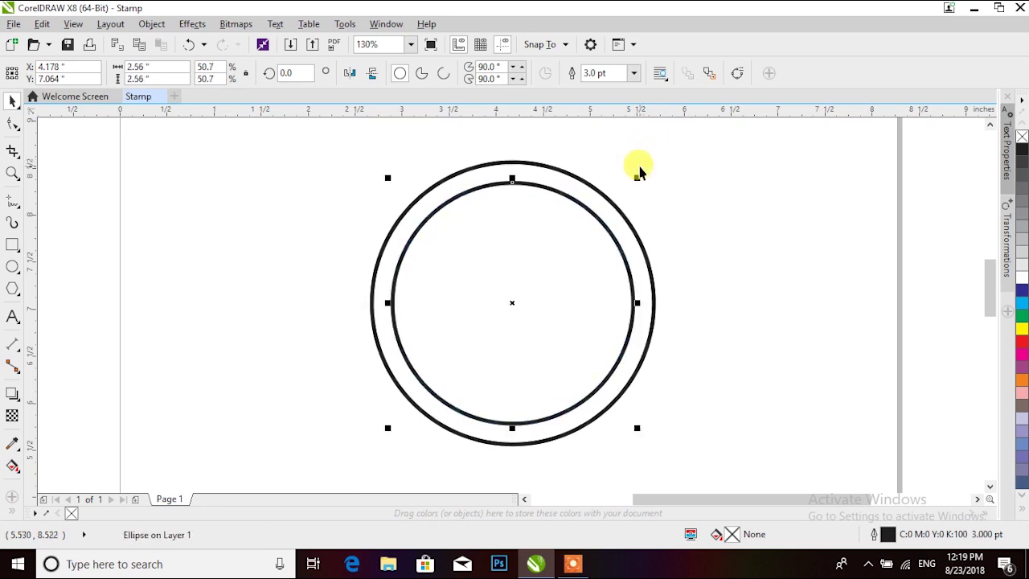
{"action": "left_click_drag", "start_coordinate": [387, 177], "coordinate": [442, 237]}
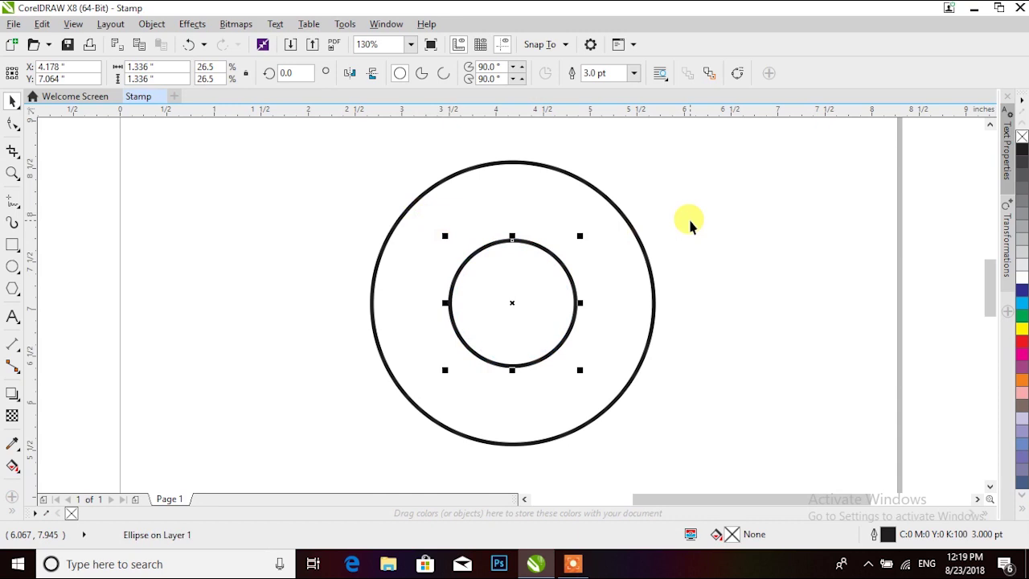
{"action": "left_click_drag", "start_coordinate": [579, 235], "coordinate": [591, 233]}
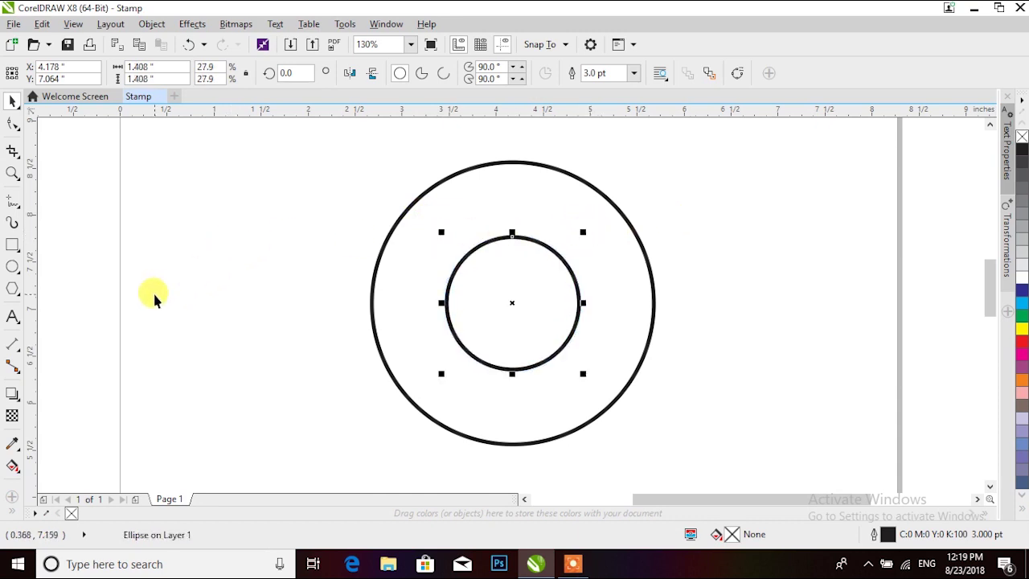
Add the text "BAYENAT EDUCATION CENTER" along the path of the inner circle
{"action": "left_click", "coordinate": [12, 319]}
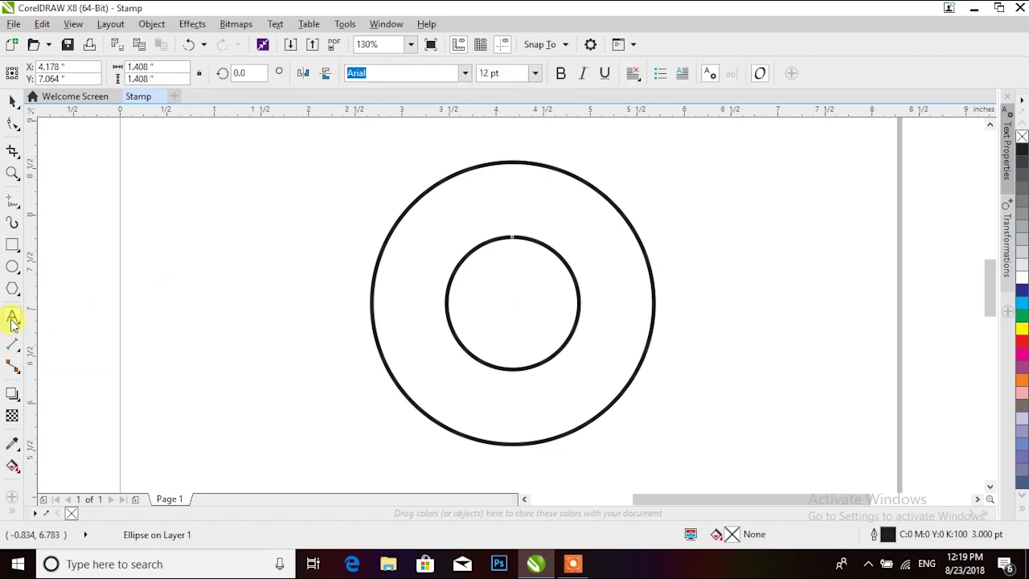
{"action": "left_click", "coordinate": [457, 260]}
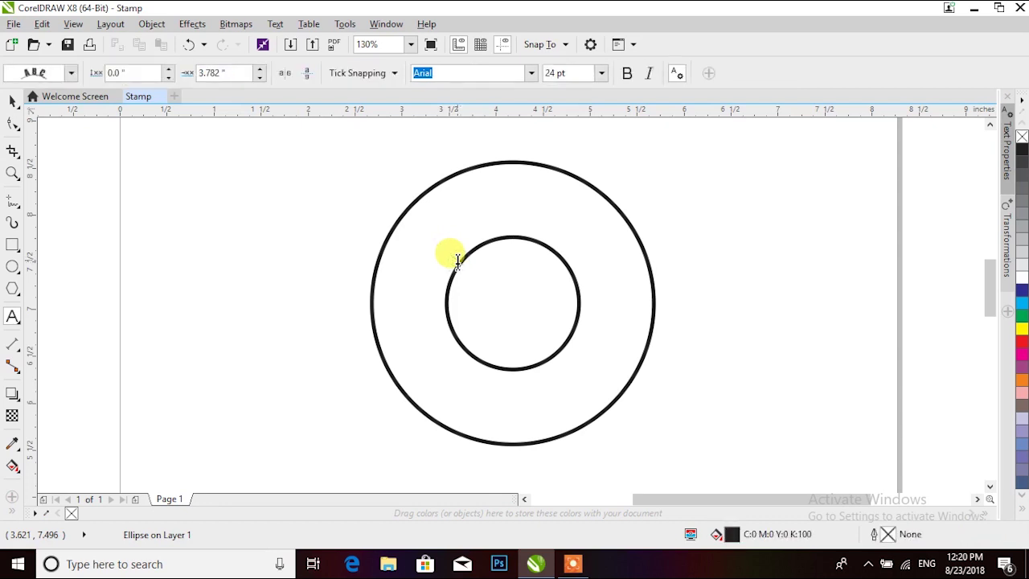
{"action": "type", "text": "BS"}
{"action": "key", "text": "BackSpace"}
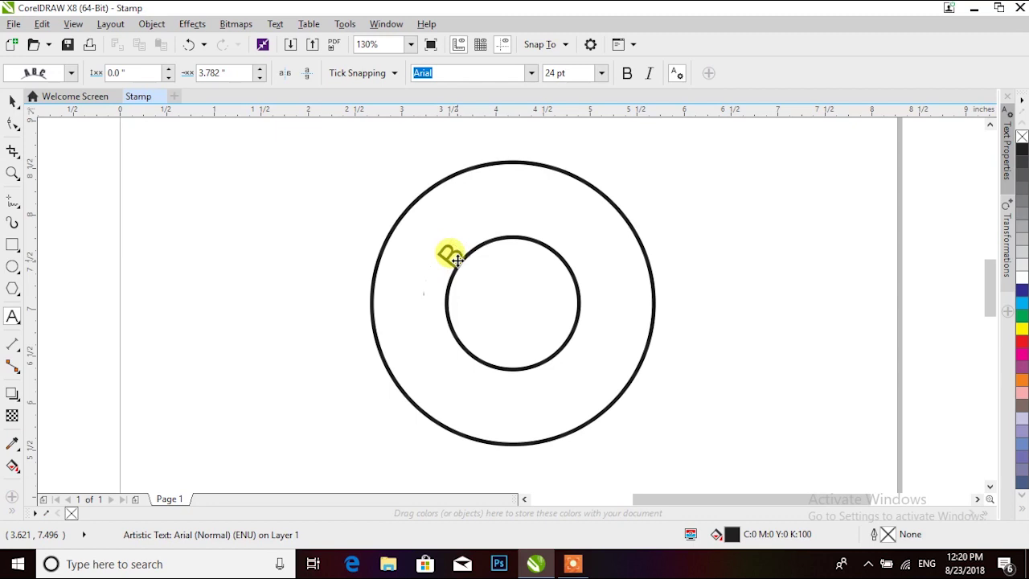
{"action": "type", "text": "AYENAT"}
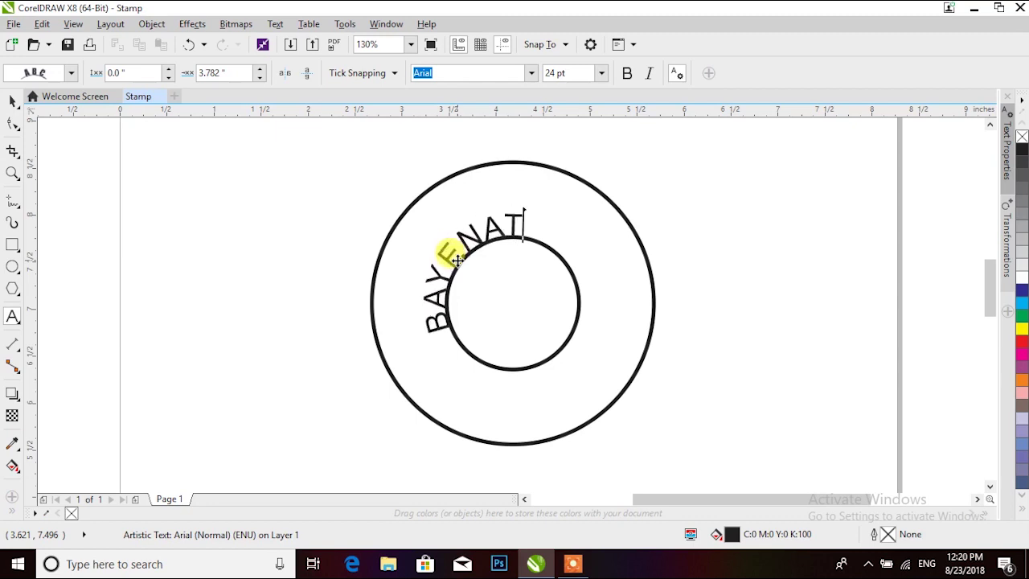
{"action": "type", "text": " EDUCATION"}
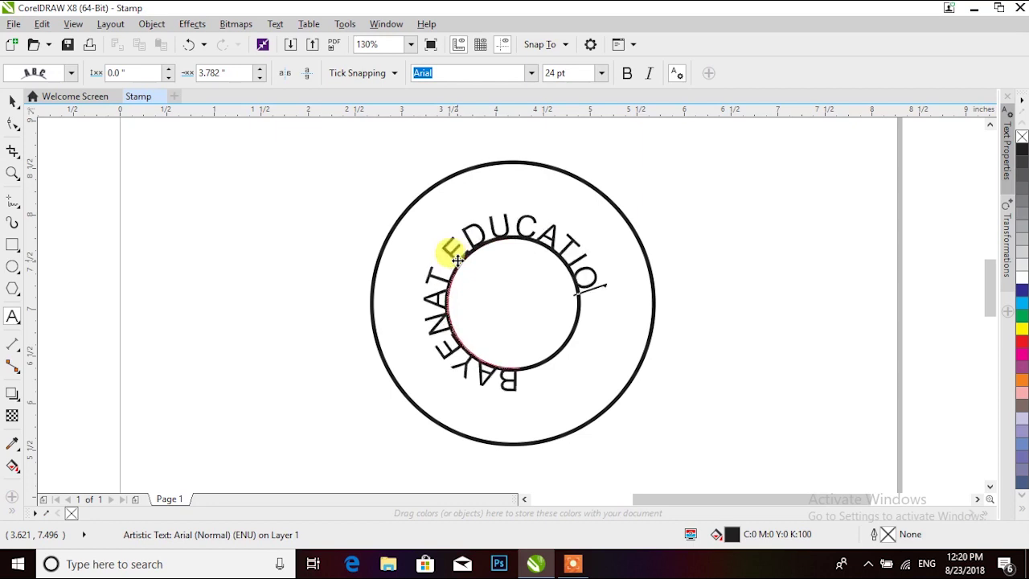
{"action": "type", "text": " CENTER"}
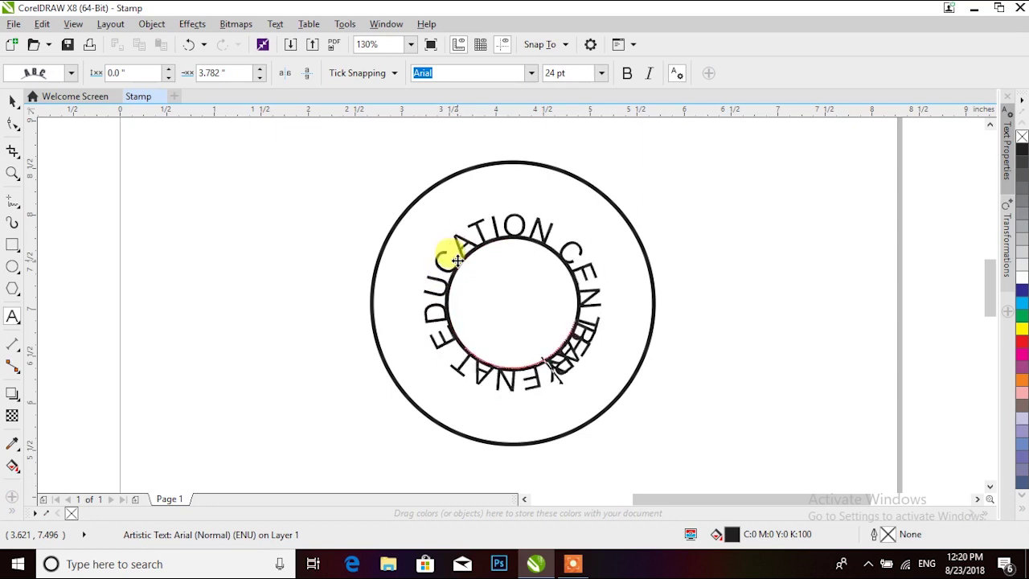
Format all of the circular text as 18 pt bold in the Benguiat Bk BT font
{"action": "key", "text": "ctrl+a"}
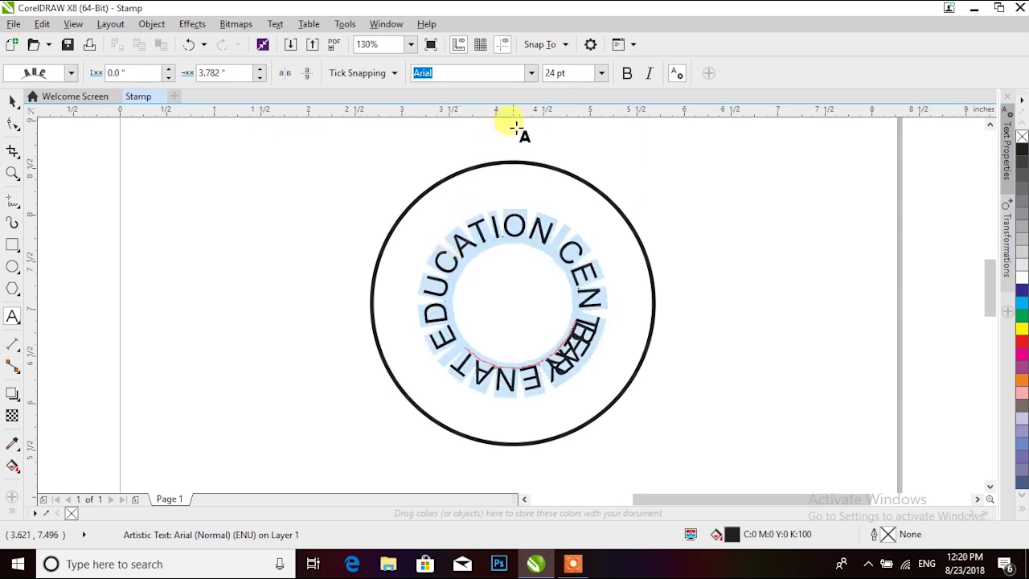
{"action": "left_click", "coordinate": [562, 73]}
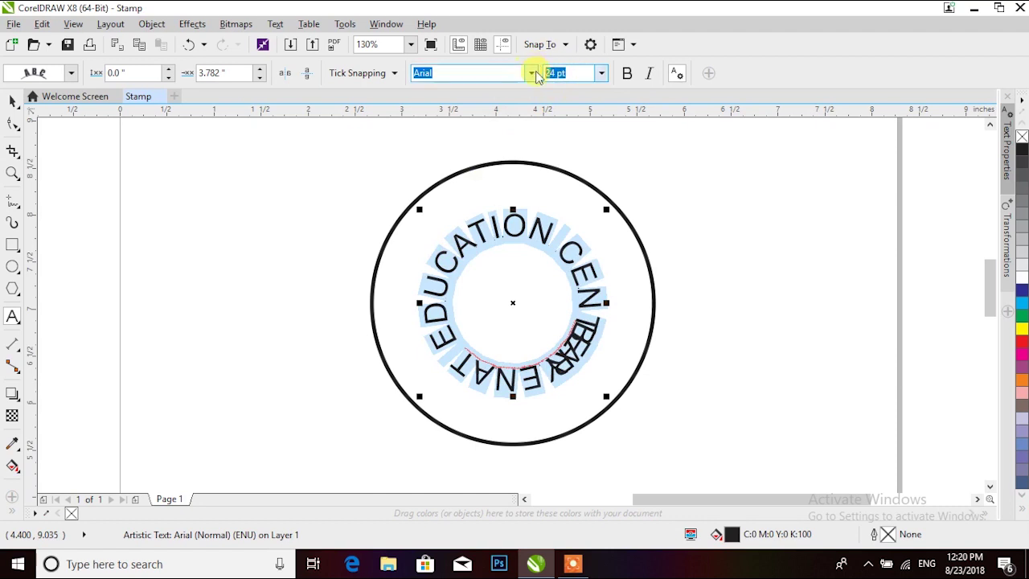
{"action": "type", "text": "1"}
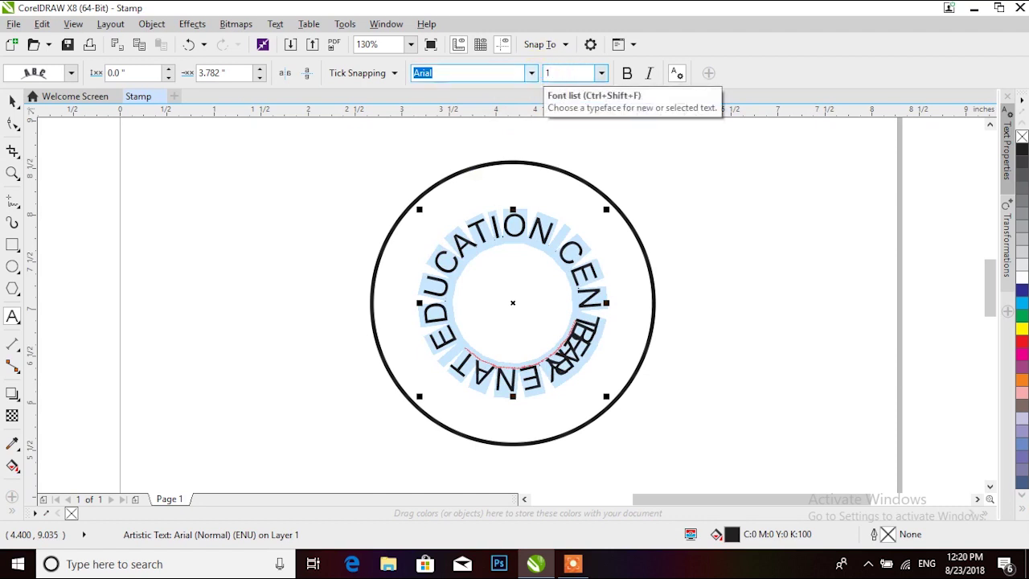
{"action": "type", "text": "8"}
{"action": "key", "text": "Return"}
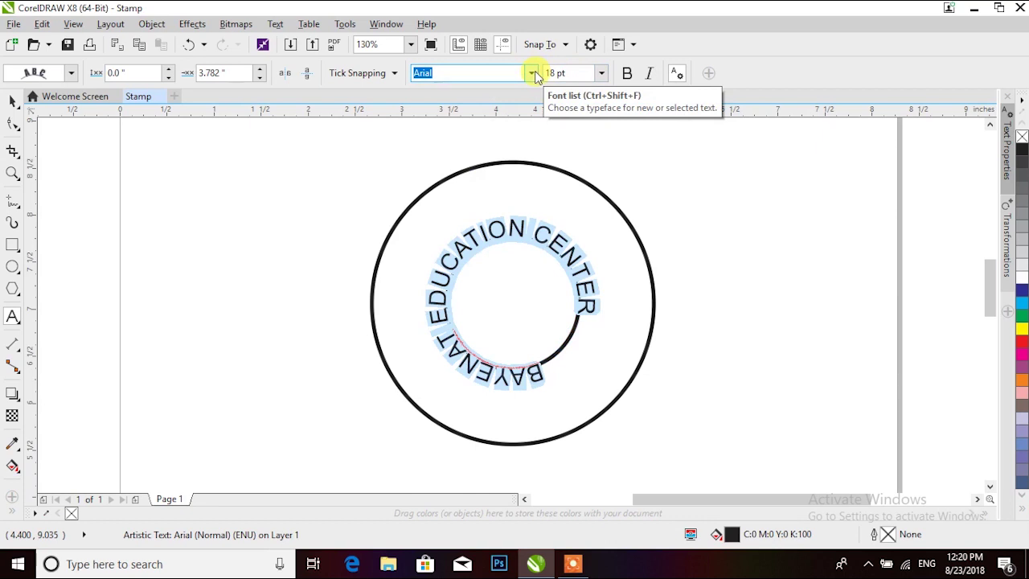
{"action": "left_click", "coordinate": [628, 73]}
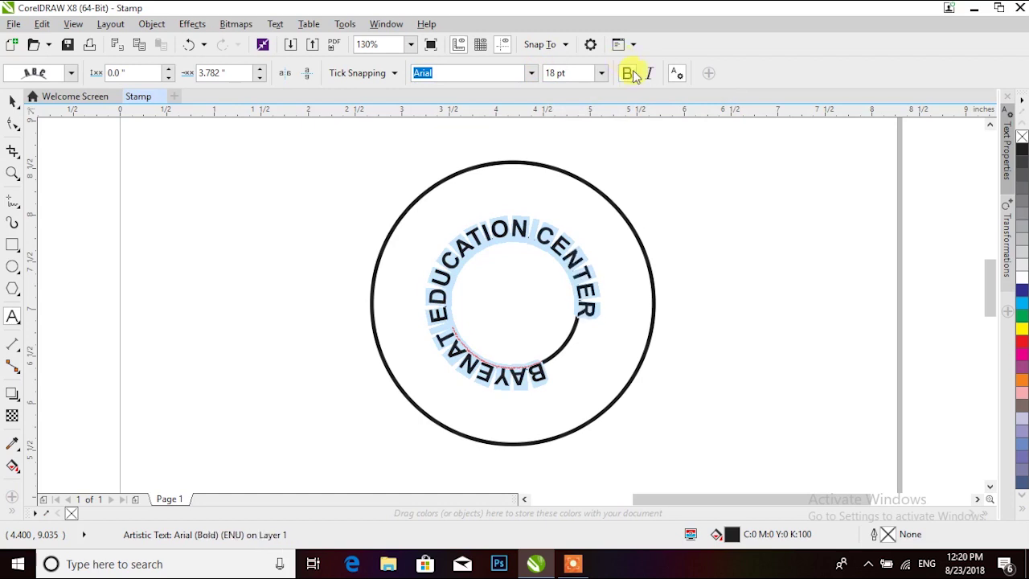
{"action": "left_click", "coordinate": [531, 75]}
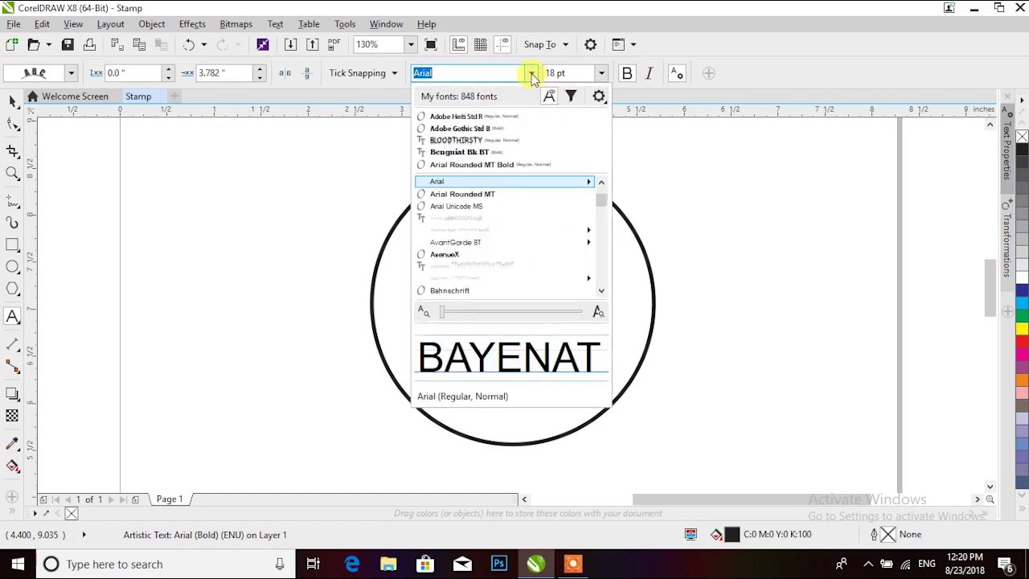
{"action": "left_click", "coordinate": [487, 153]}
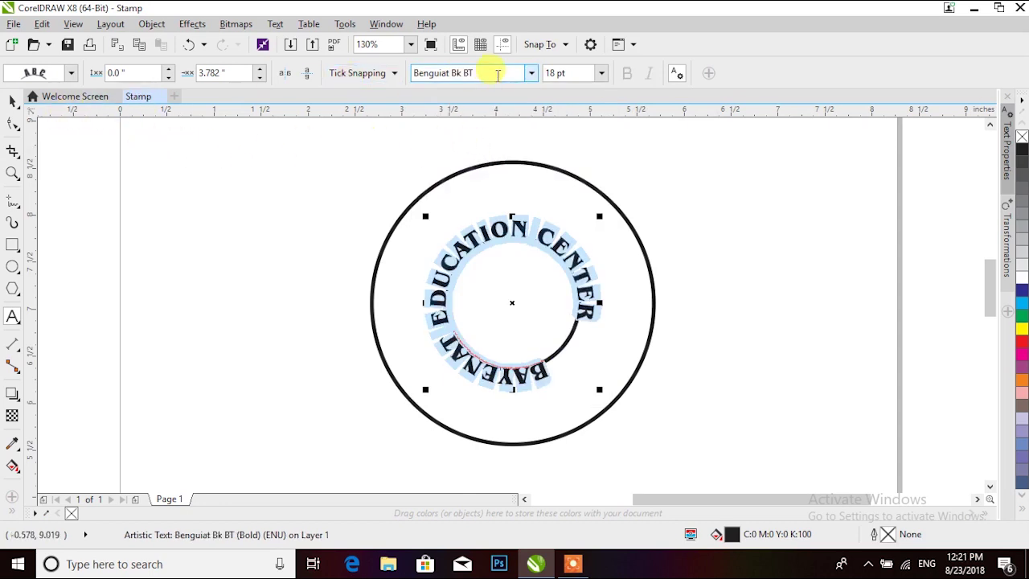
Set the circular text's distance from the path to 0.3 inches and its offset along the path to 6.282 inches
{"action": "left_click", "coordinate": [168, 69]}
{"action": "left_click", "coordinate": [168, 69]}
{"action": "left_click", "coordinate": [168, 69]}
{"action": "left_click", "coordinate": [167, 69]}
{"action": "left_click", "coordinate": [168, 69]}
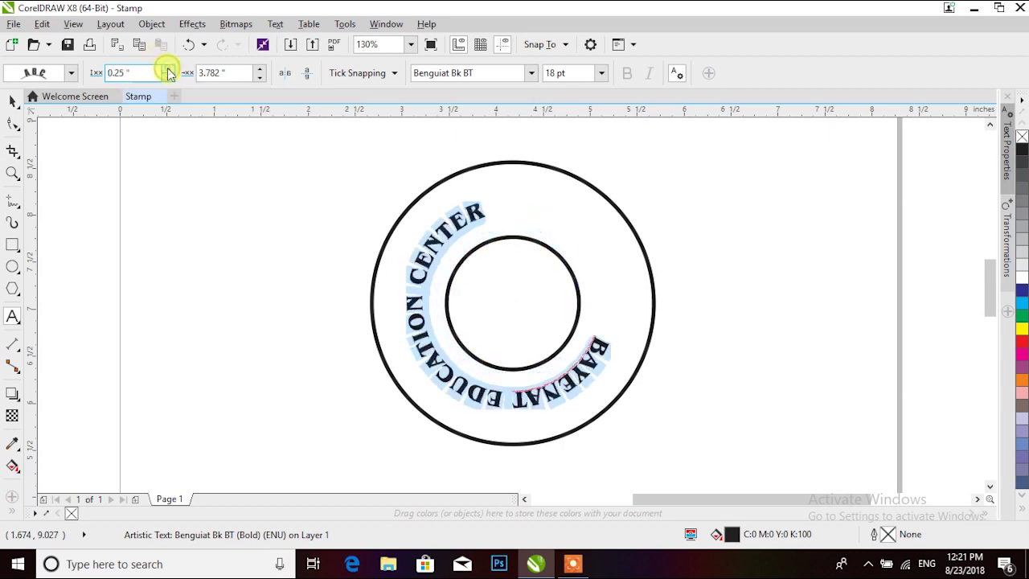
{"action": "left_click", "coordinate": [168, 69]}
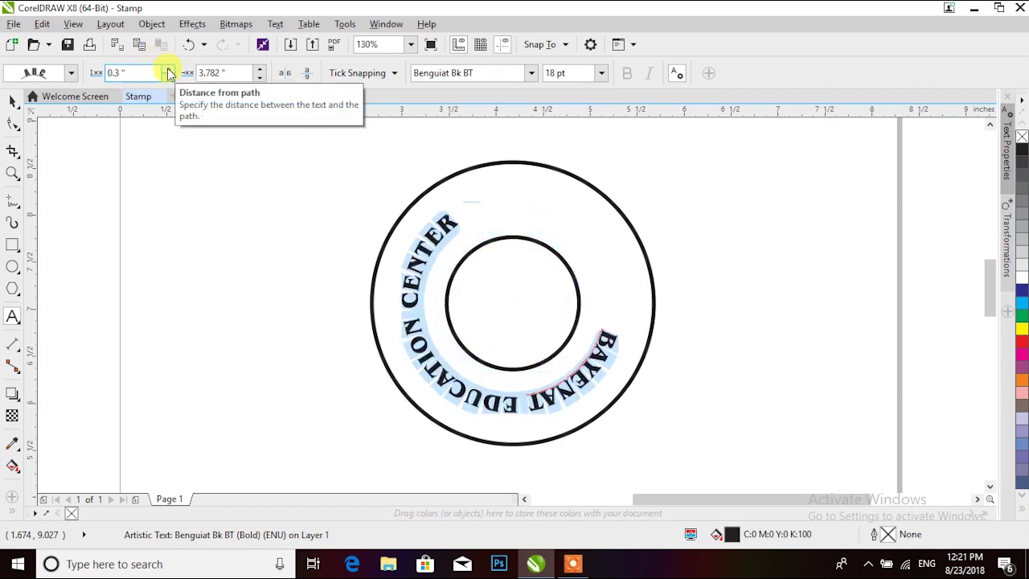
{"action": "left_click", "coordinate": [168, 69]}
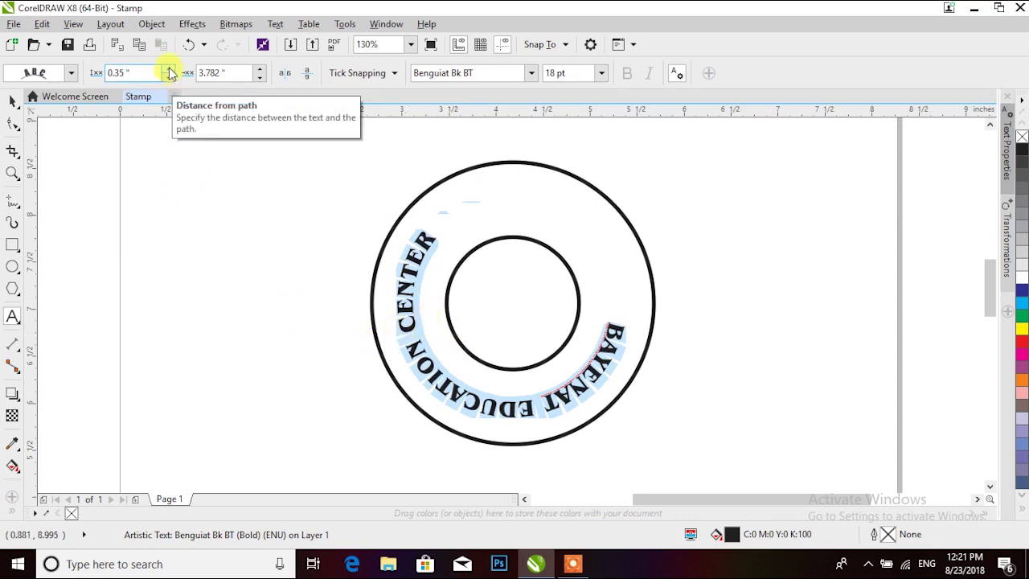
{"action": "left_click", "coordinate": [260, 70]}
{"action": "left_click_drag", "start_coordinate": [261, 69], "coordinate": [265, 74]}
{"action": "left_click", "coordinate": [168, 77]}
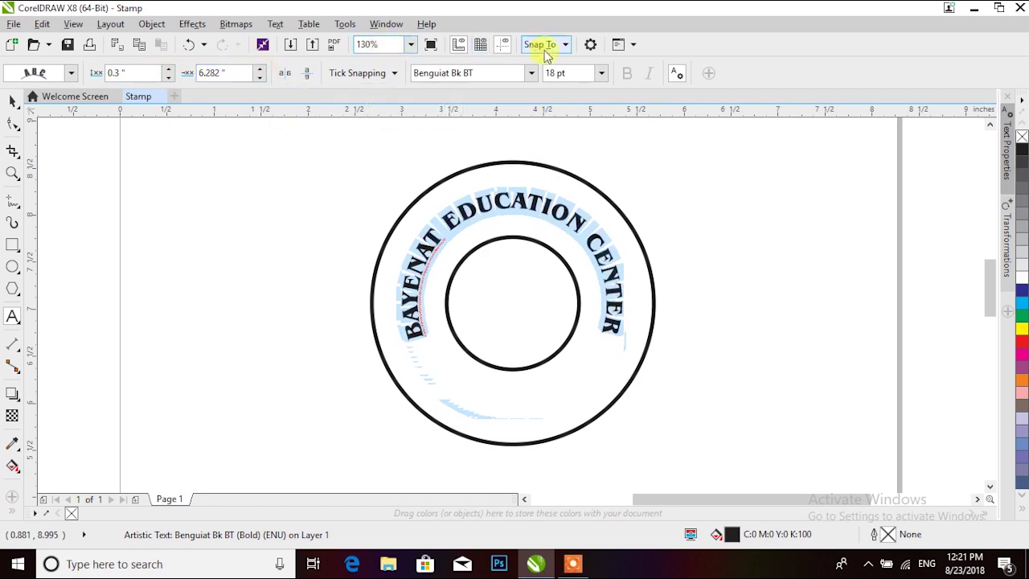
Enlarge the circular text, trying a font size of 24 pt and settling on 28 pt
{"action": "left_click", "coordinate": [563, 73]}
{"action": "type", "text": "24"}
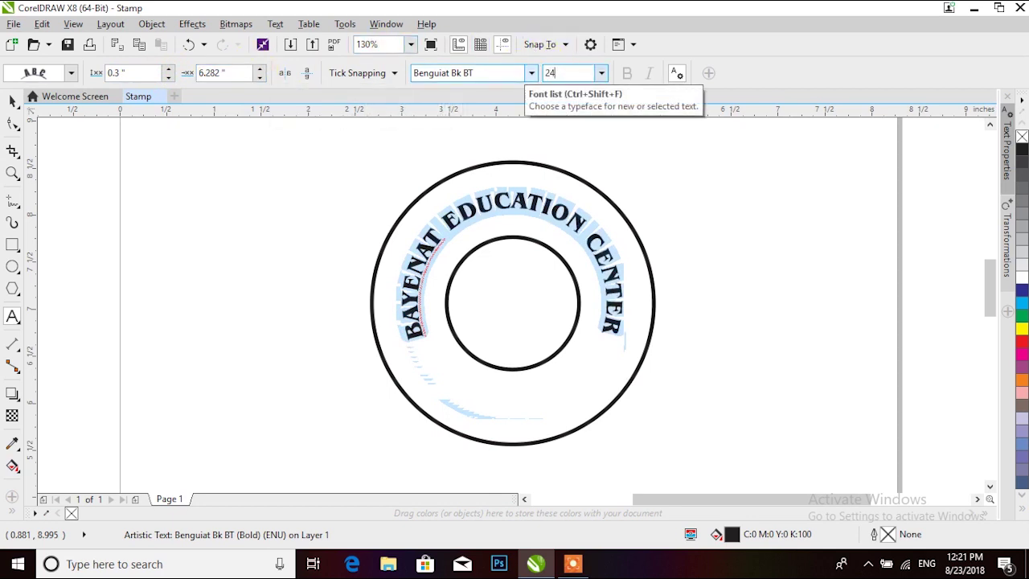
{"action": "key", "text": "Return"}
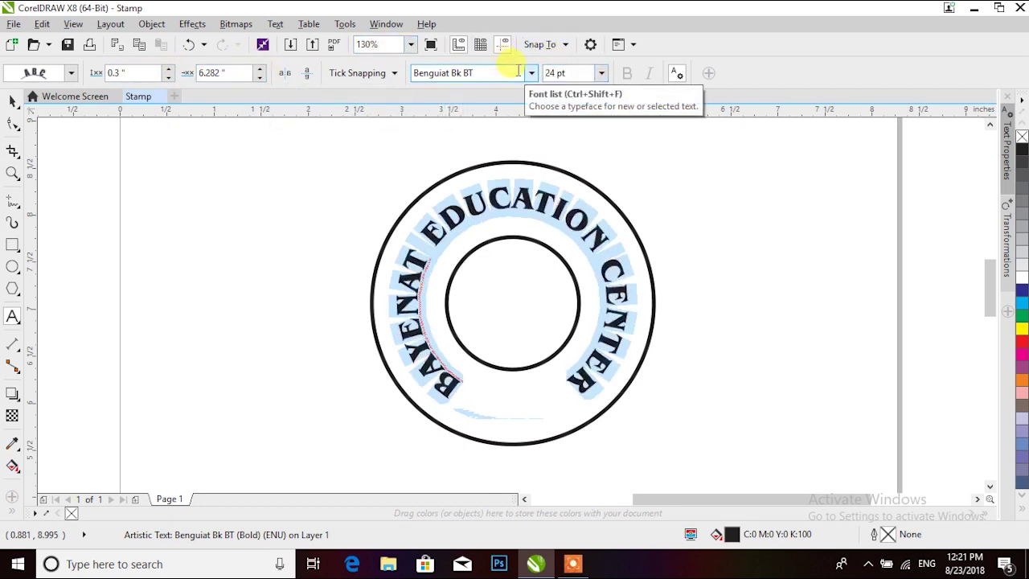
{"action": "left_click", "coordinate": [559, 72]}
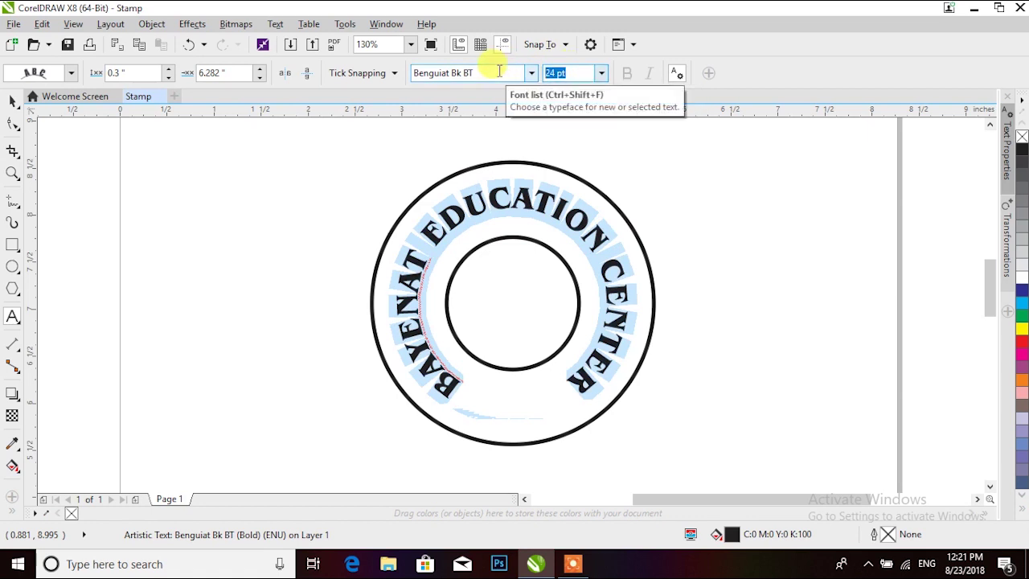
{"action": "type", "text": "28"}
{"action": "key", "text": "Return"}
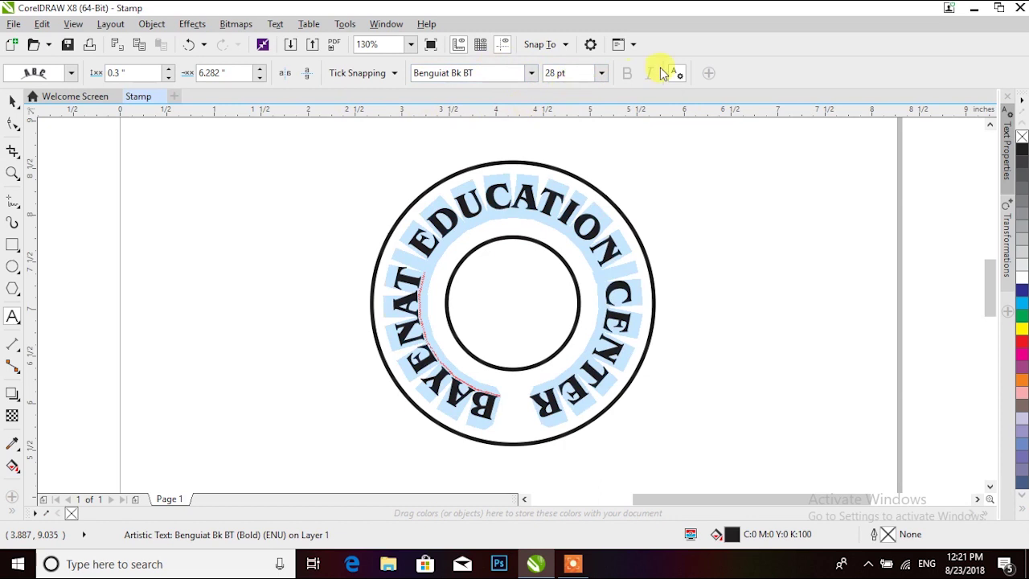
Reduce the circular text's distance from the path to 0.25 inches and its font size to 26 pt
{"action": "left_click", "coordinate": [12, 102]}
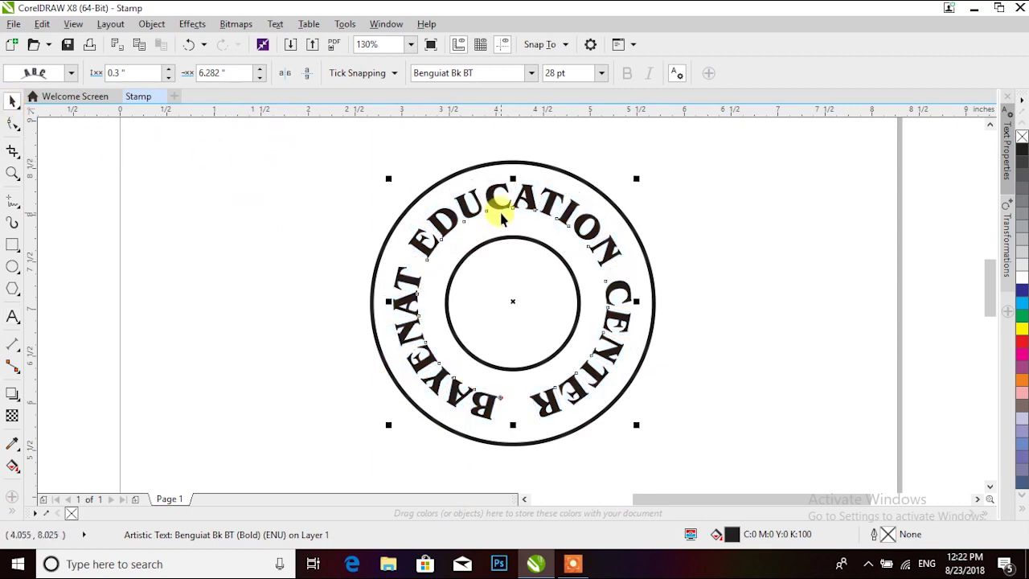
{"action": "left_click", "coordinate": [13, 320]}
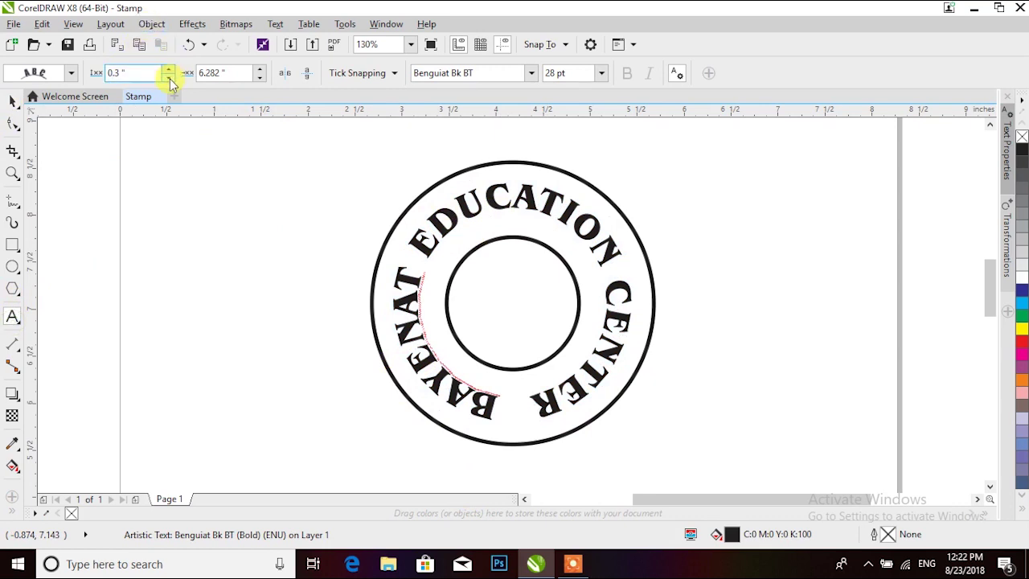
{"action": "left_click", "coordinate": [170, 78]}
{"action": "left_click", "coordinate": [11, 102]}
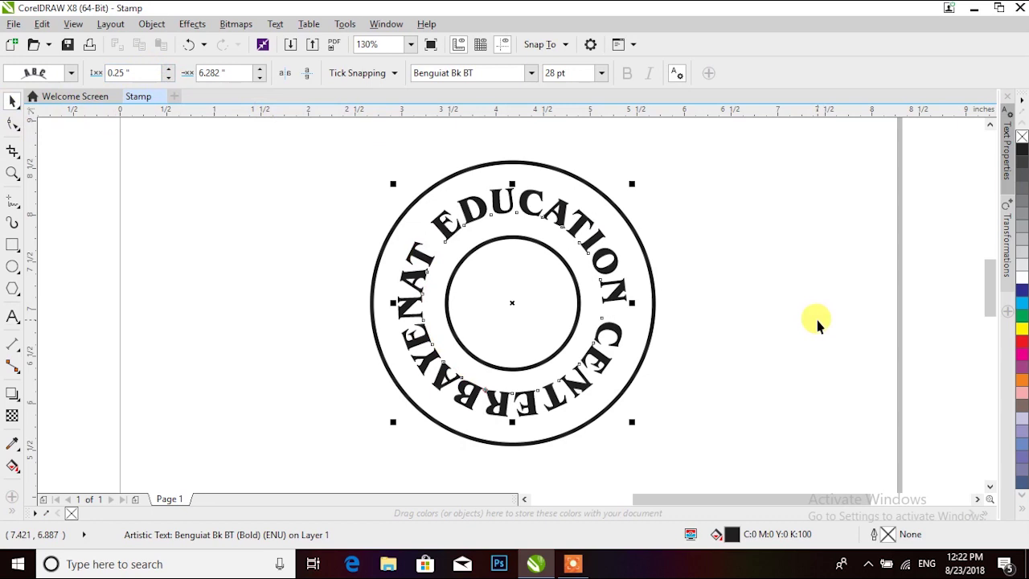
{"action": "left_click", "coordinate": [581, 71]}
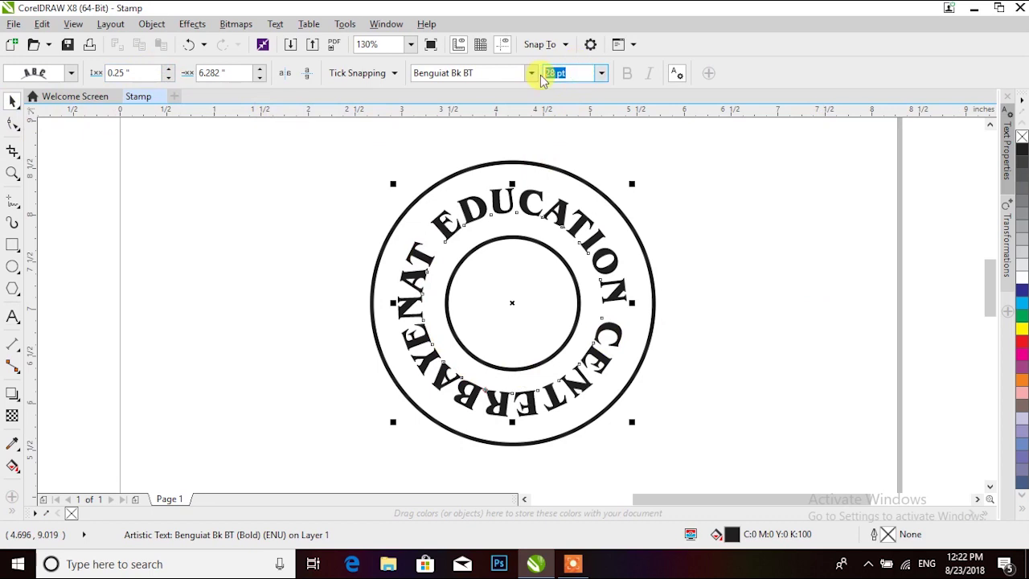
{"action": "type", "text": "26"}
{"action": "key", "text": "Return"}
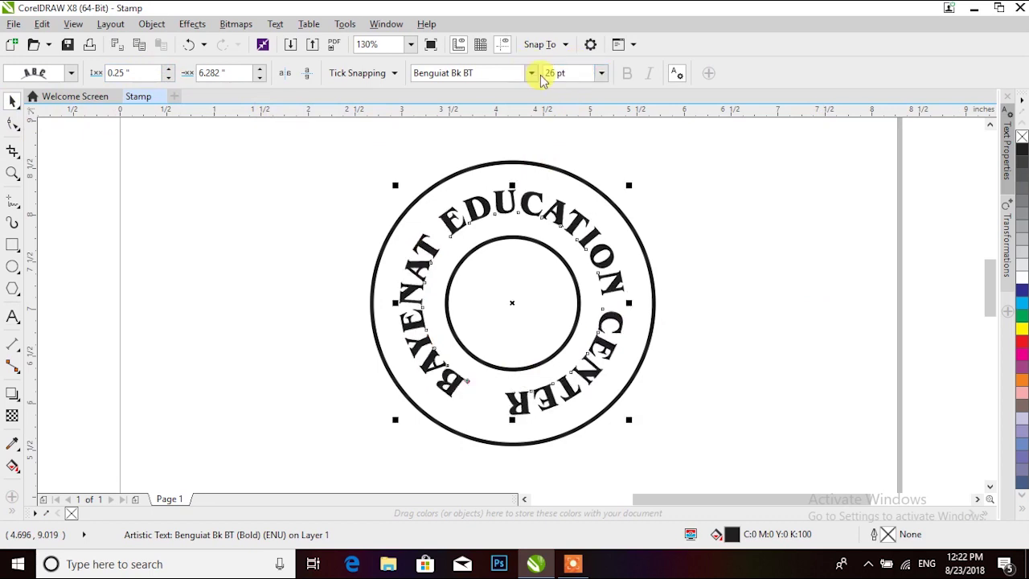
Set the circular text's offset along the path to 5.932 inches so its gap sits at the bottom of the ring
{"action": "left_click", "coordinate": [259, 77]}
{"action": "left_click", "coordinate": [259, 77]}
{"action": "left_click", "coordinate": [258, 77]}
{"action": "left_click", "coordinate": [259, 78]}
{"action": "left_click", "coordinate": [258, 77]}
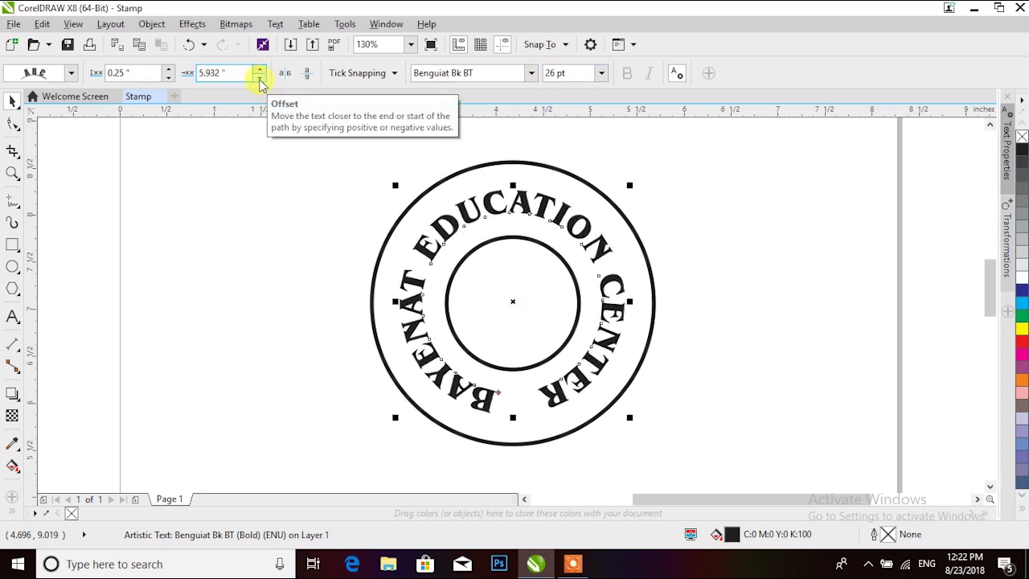
{"action": "left_click", "coordinate": [699, 241]}
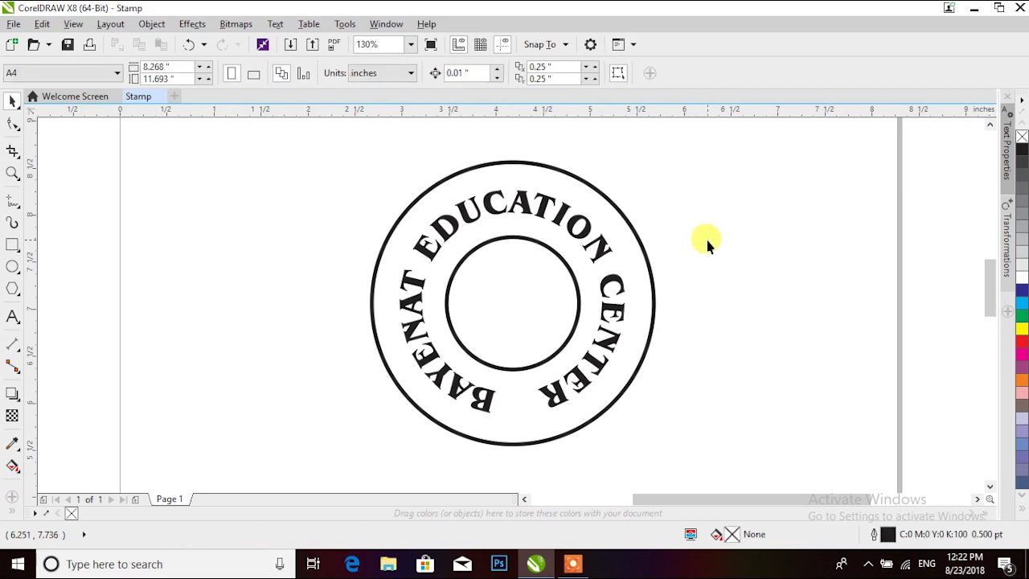
Break the circular text apart from its path, and check that the text can be selected on its own
{"action": "left_click", "coordinate": [547, 245]}
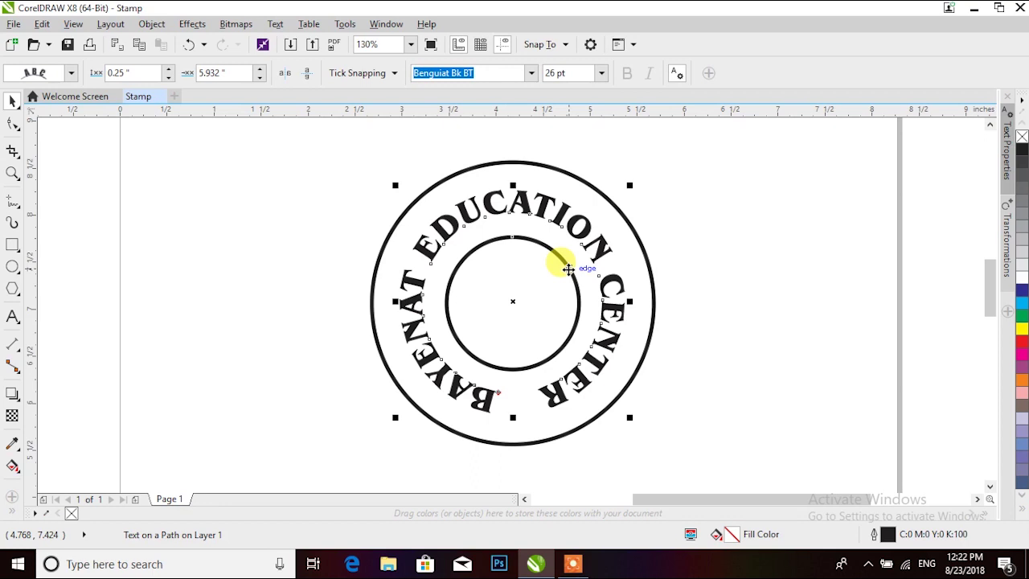
{"action": "left_click", "coordinate": [150, 24]}
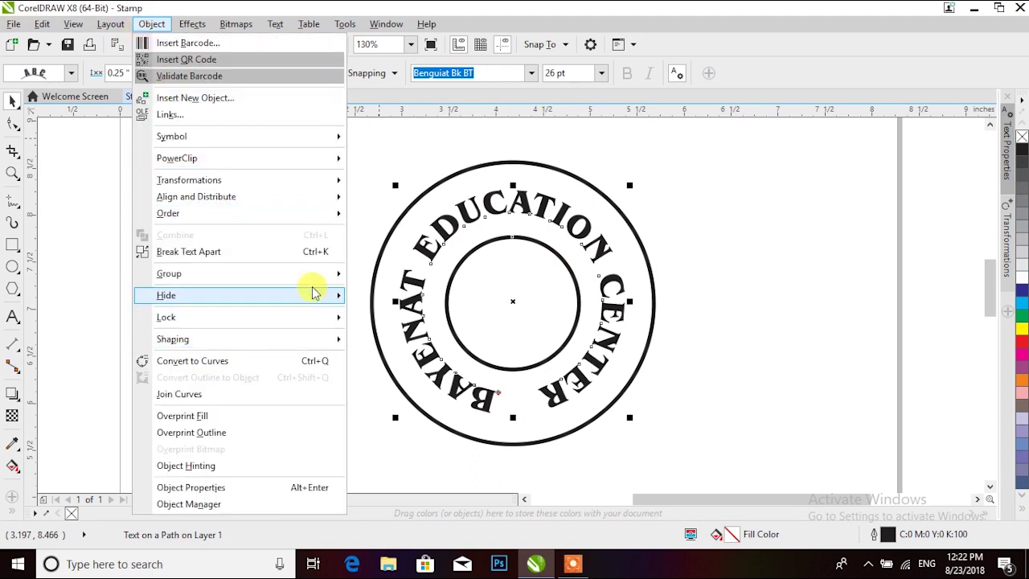
{"action": "left_click", "coordinate": [266, 253]}
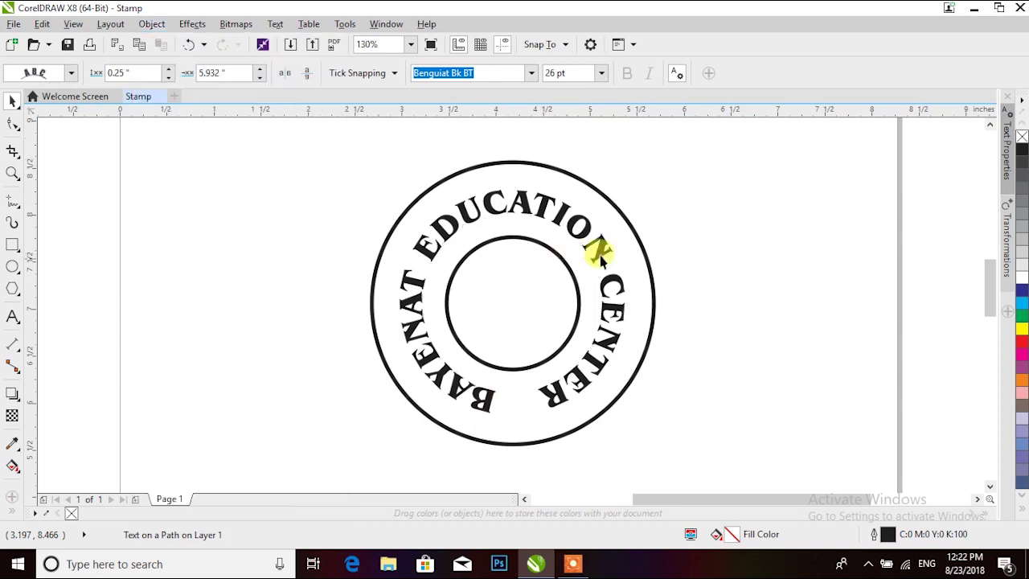
{"action": "left_click", "coordinate": [566, 276]}
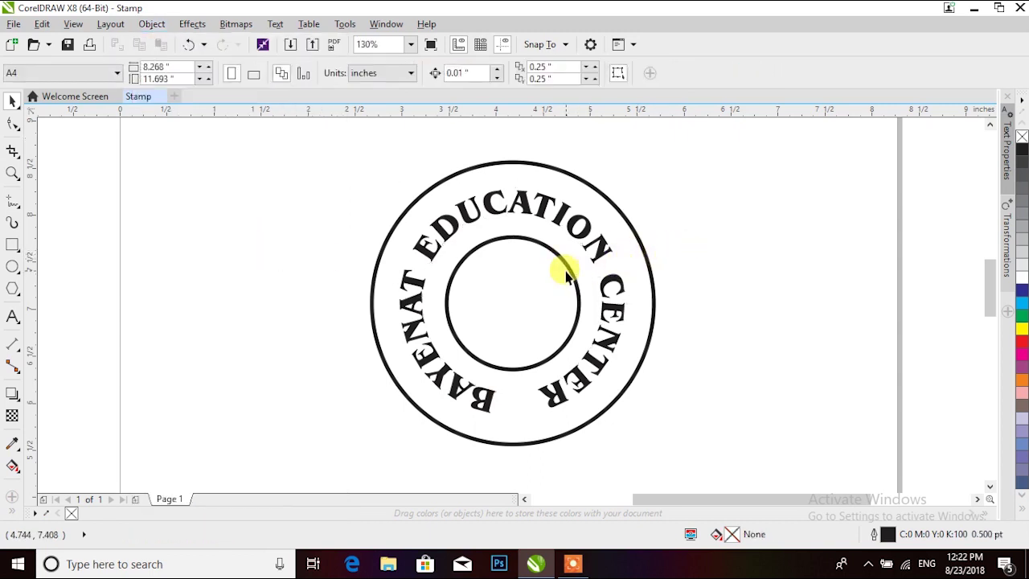
{"action": "left_click", "coordinate": [567, 276]}
{"action": "left_click", "coordinate": [599, 245]}
{"action": "left_click", "coordinate": [602, 241]}
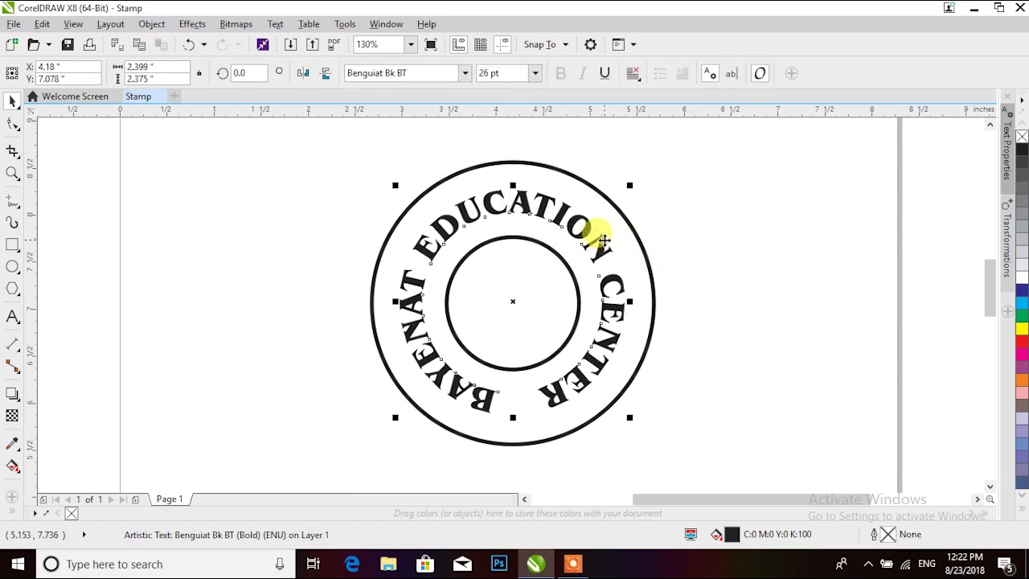
{"action": "left_click", "coordinate": [689, 237]}
{"action": "left_click", "coordinate": [598, 255]}
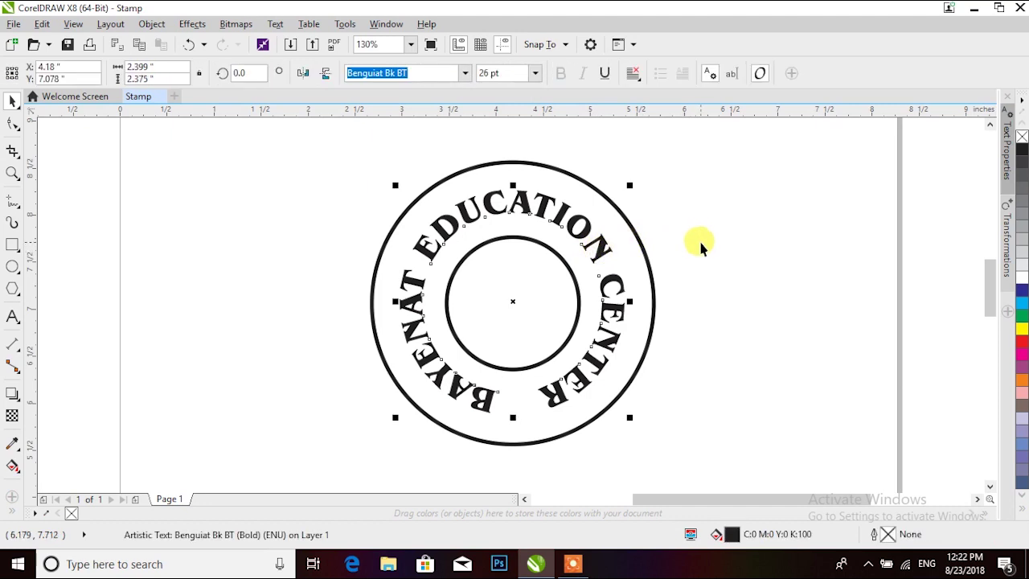
{"action": "left_click", "coordinate": [700, 247]}
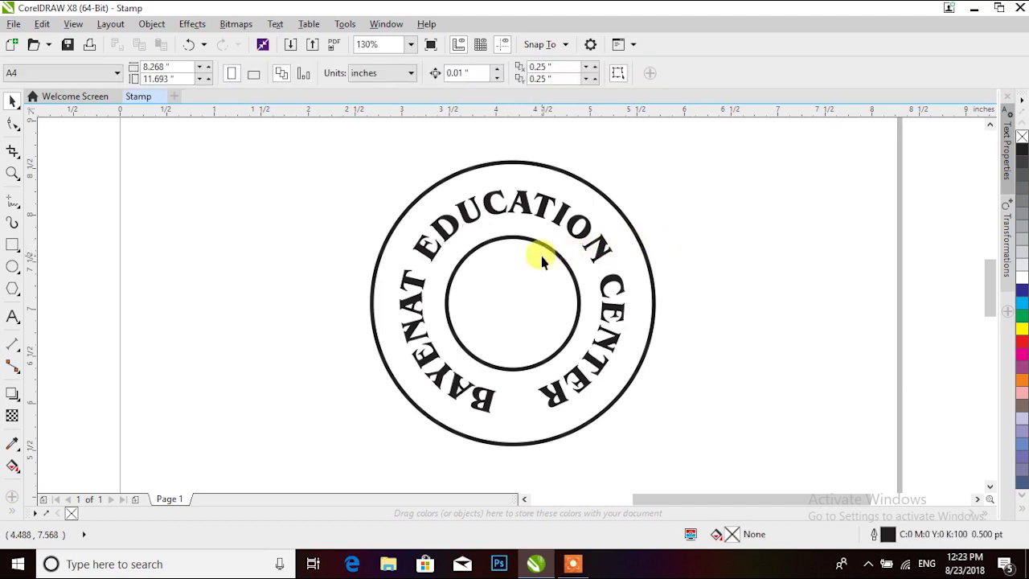
Draw a five-pointed star about 0.86 by 0.81 inches inside the inner circle and give it a 3 pt outline
{"action": "left_click", "coordinate": [19, 296]}
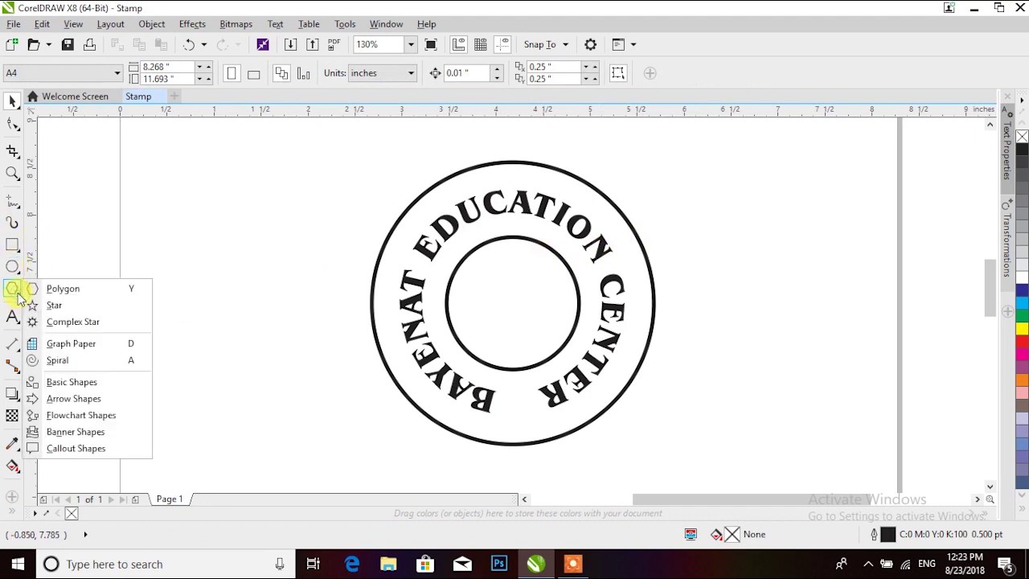
{"action": "left_click", "coordinate": [50, 302]}
{"action": "left_click_drag", "start_coordinate": [485, 269], "coordinate": [568, 347]}
{"action": "type", "text": "3"}
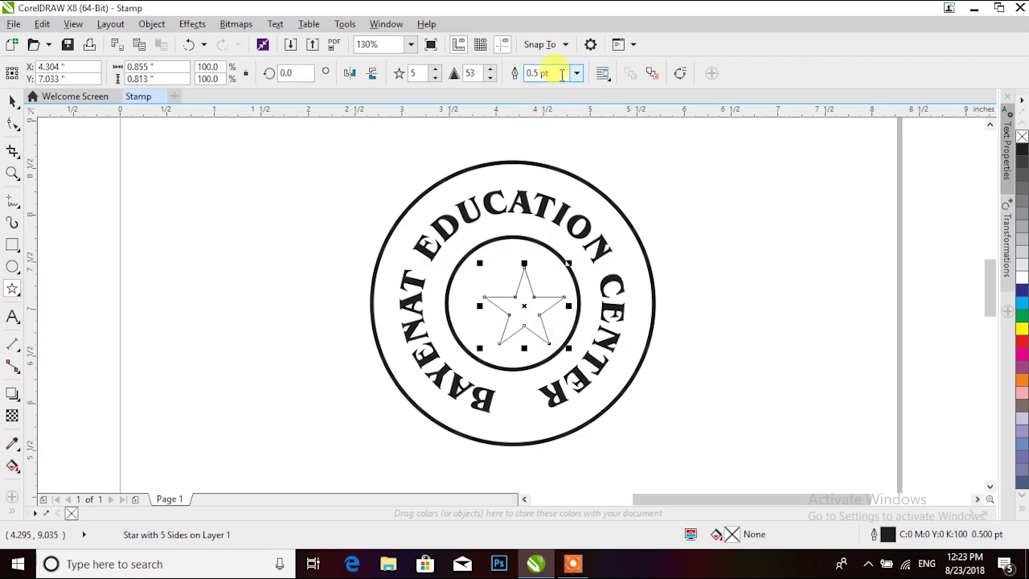
{"action": "key", "text": "Return"}
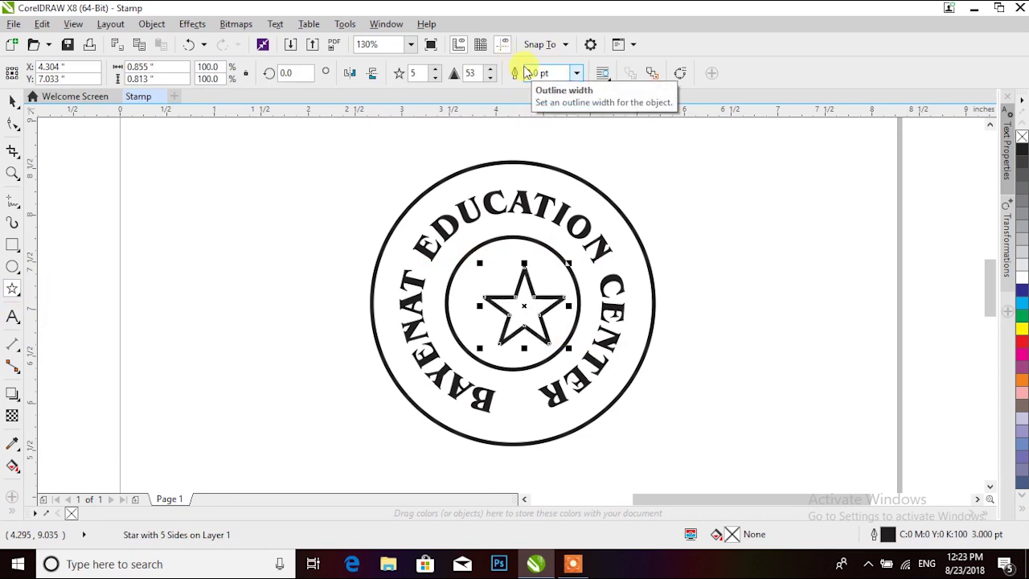
{"action": "left_click", "coordinate": [12, 101]}
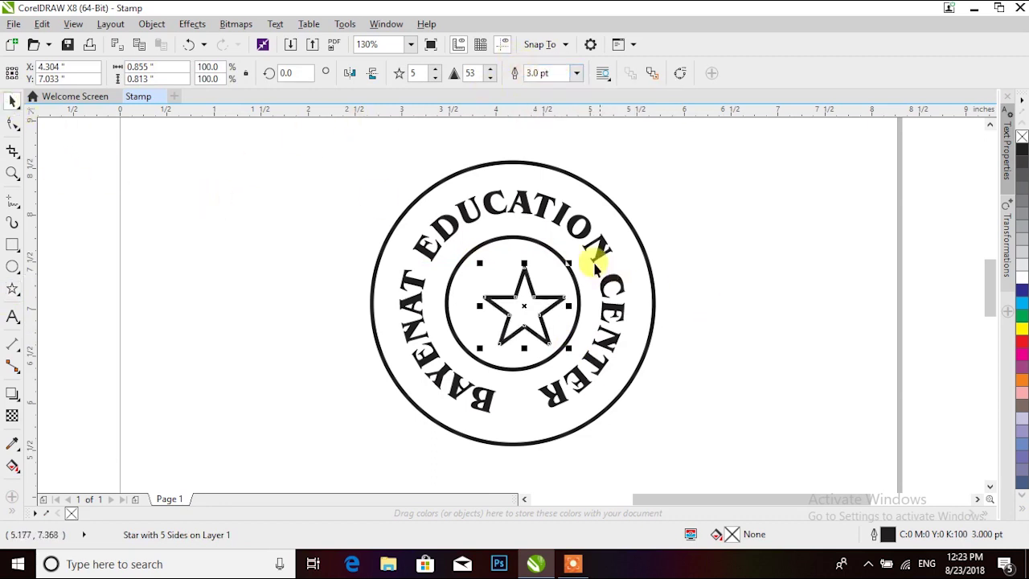
Center the star horizontally and vertically within the inner circle
{"action": "left_click_drag", "start_coordinate": [521, 304], "coordinate": [526, 294]}
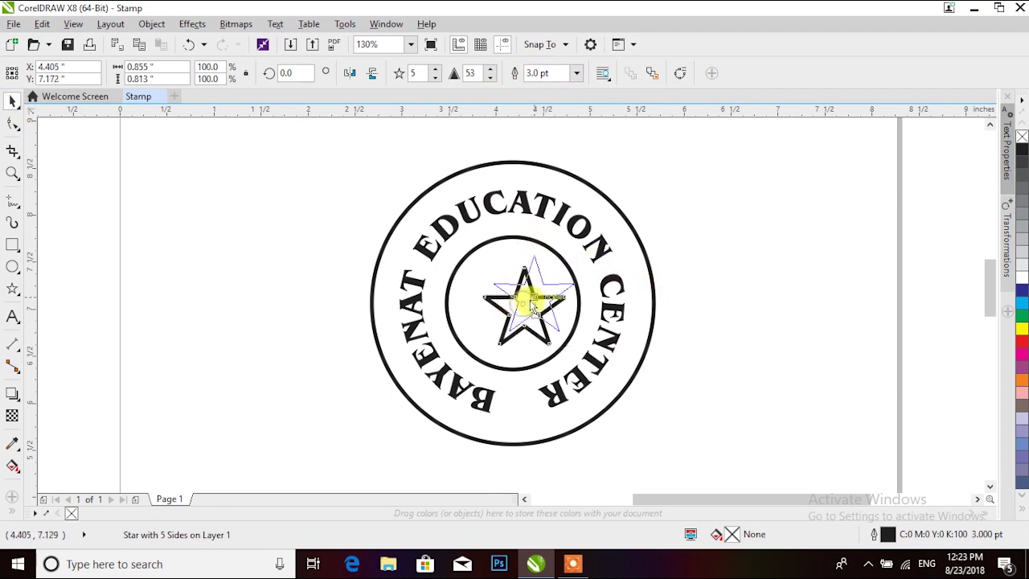
{"action": "left_click", "coordinate": [458, 261], "text": "shift"}
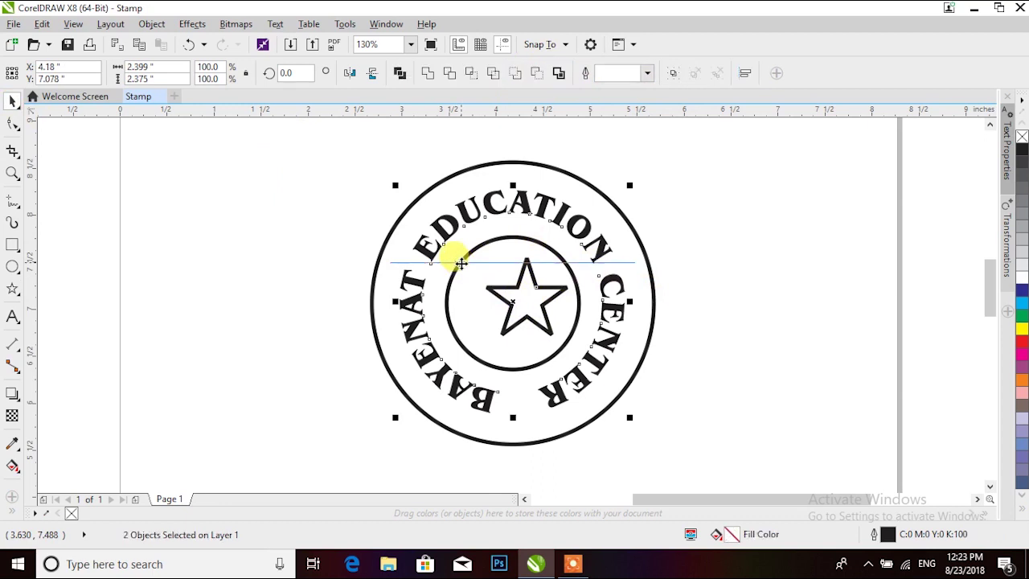
{"action": "key", "text": "c"}
{"action": "key", "text": "e"}
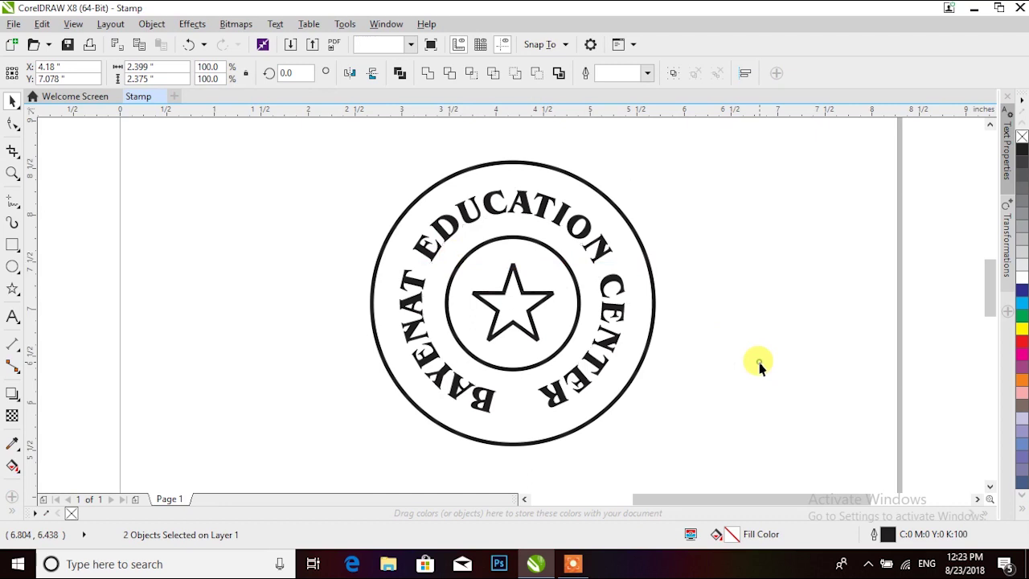
{"action": "left_click", "coordinate": [759, 364]}
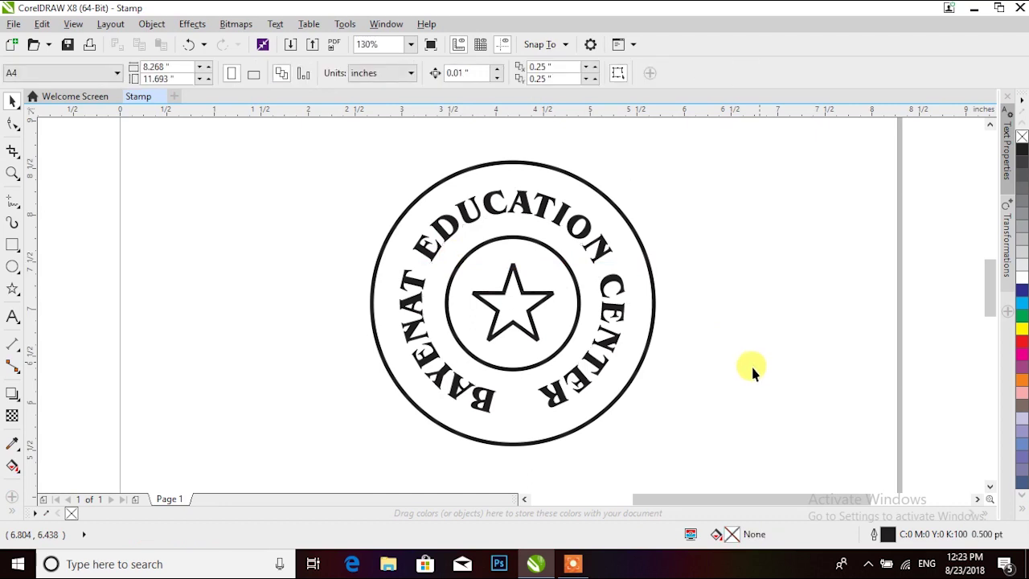
Group the two circles, the circular text and the star into one object
{"action": "left_click_drag", "start_coordinate": [290, 125], "coordinate": [707, 437]}
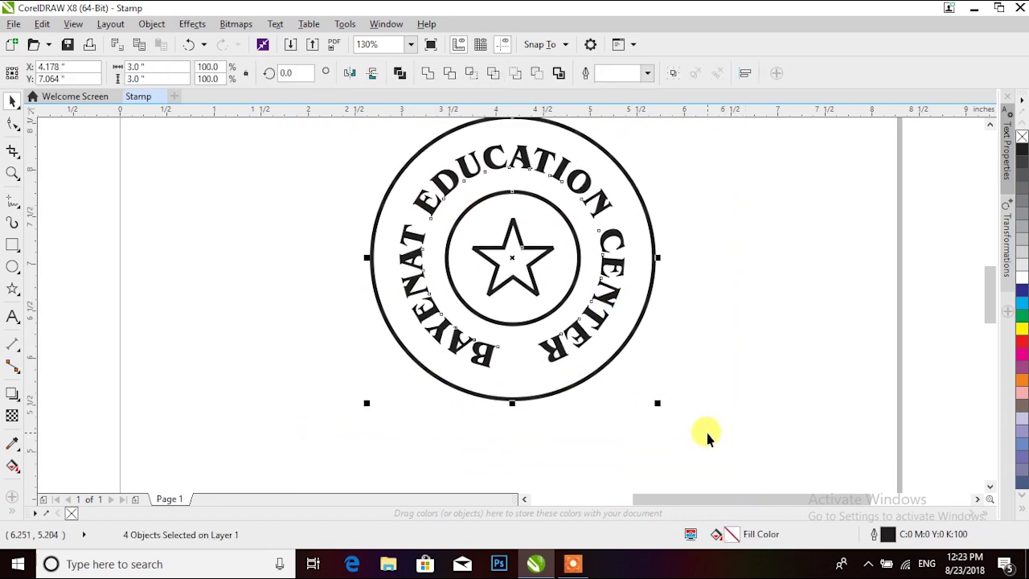
{"action": "left_click", "coordinate": [151, 24]}
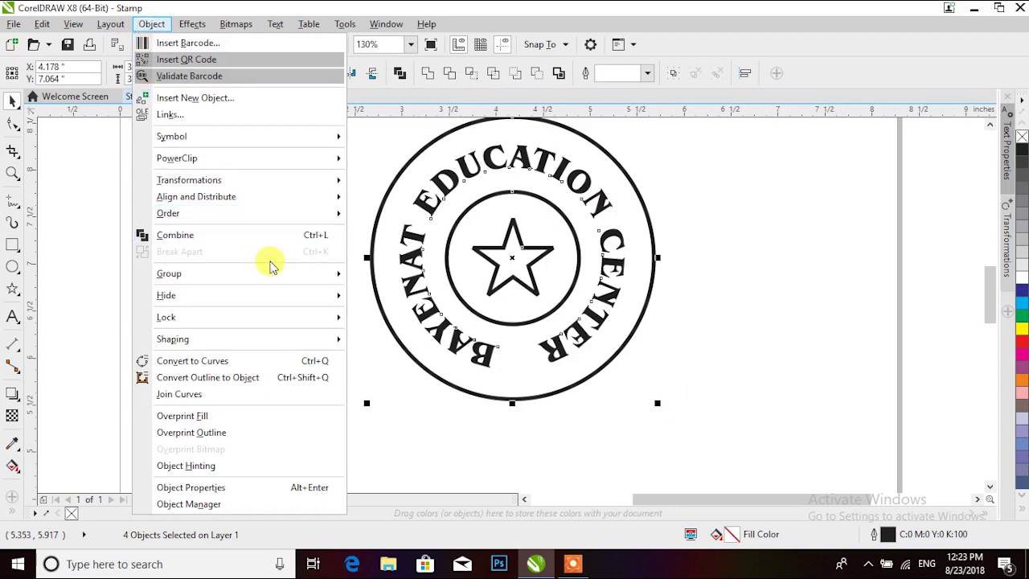
{"action": "mouse_move", "coordinate": [305, 280]}
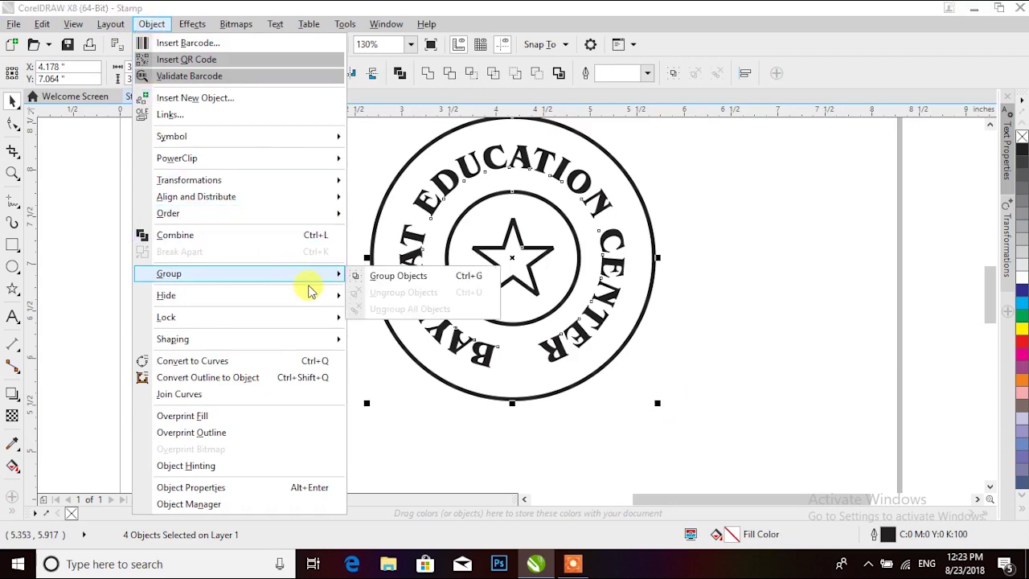
{"action": "left_click", "coordinate": [438, 280]}
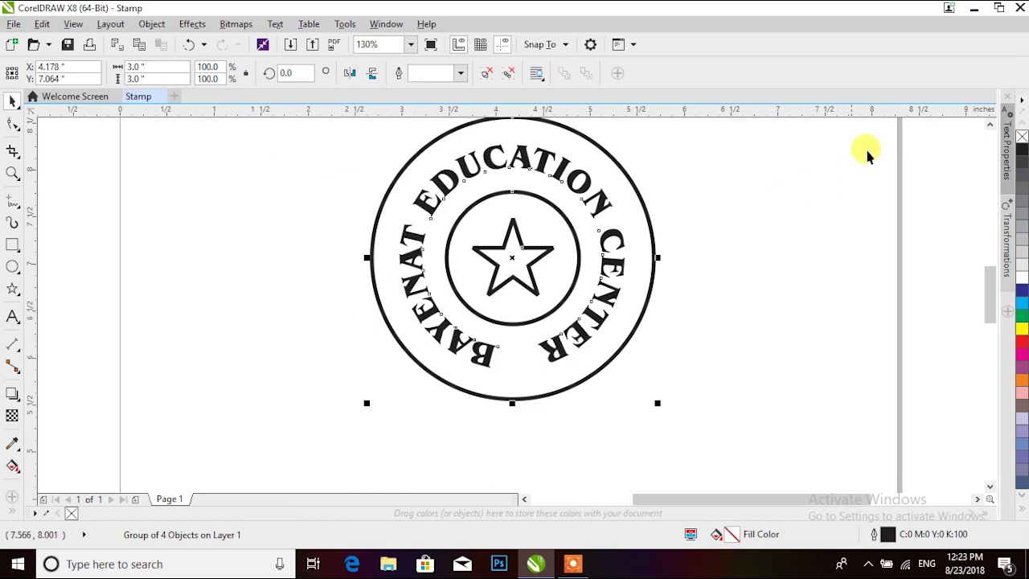
{"action": "left_click", "coordinate": [989, 125]}
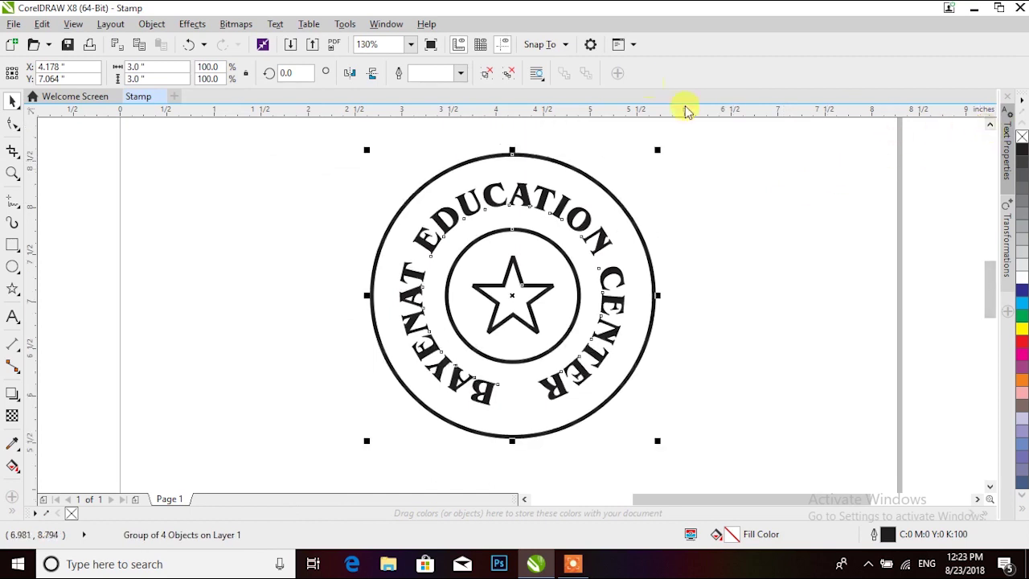
{"action": "left_click", "coordinate": [721, 139]}
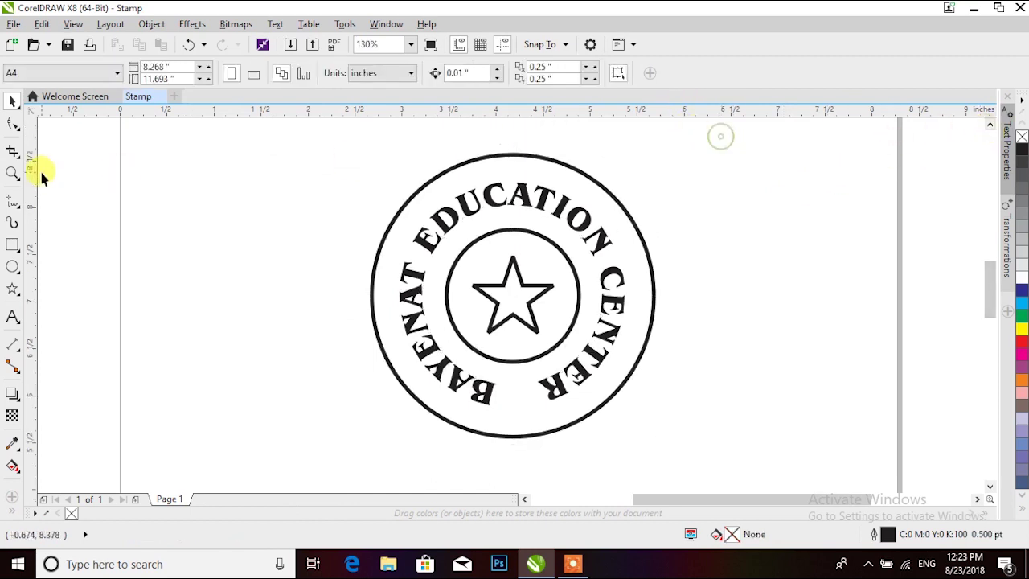
Draw a rectangle about 4.2 by 3.5 inches around the whole stamp and fill it with black
{"action": "left_click", "coordinate": [12, 247]}
{"action": "left_click_drag", "start_coordinate": [323, 137], "coordinate": [718, 464]}
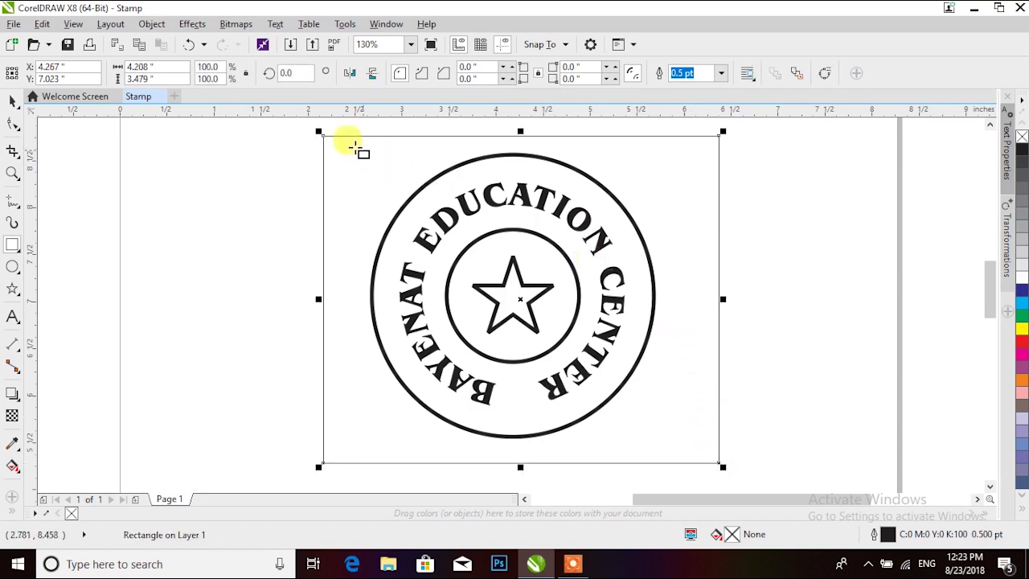
{"action": "left_click", "coordinate": [14, 100]}
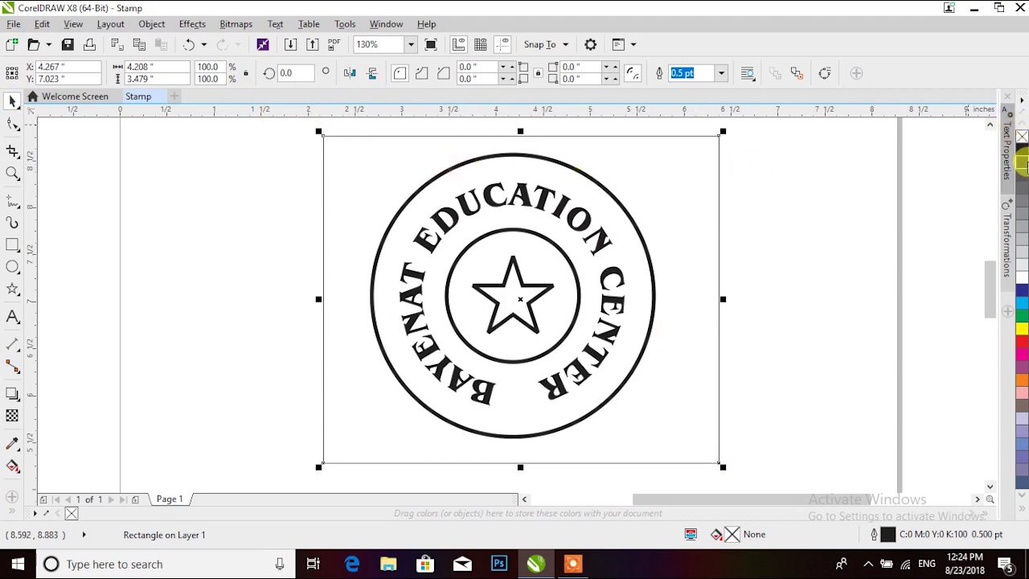
{"action": "left_click", "coordinate": [1021, 151]}
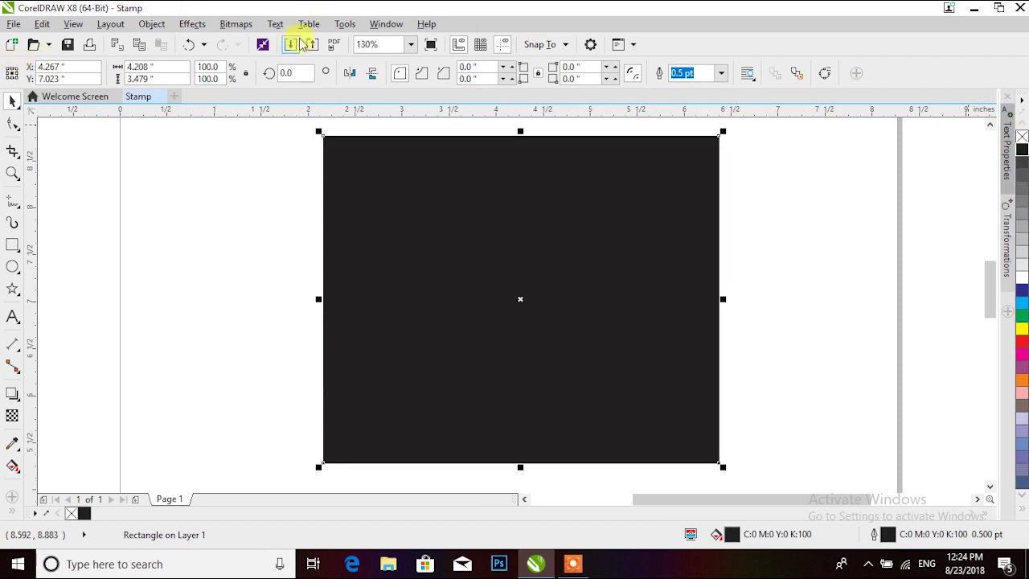
Send the black rectangle to the back of the page, behind the stamp
{"action": "left_click", "coordinate": [160, 27]}
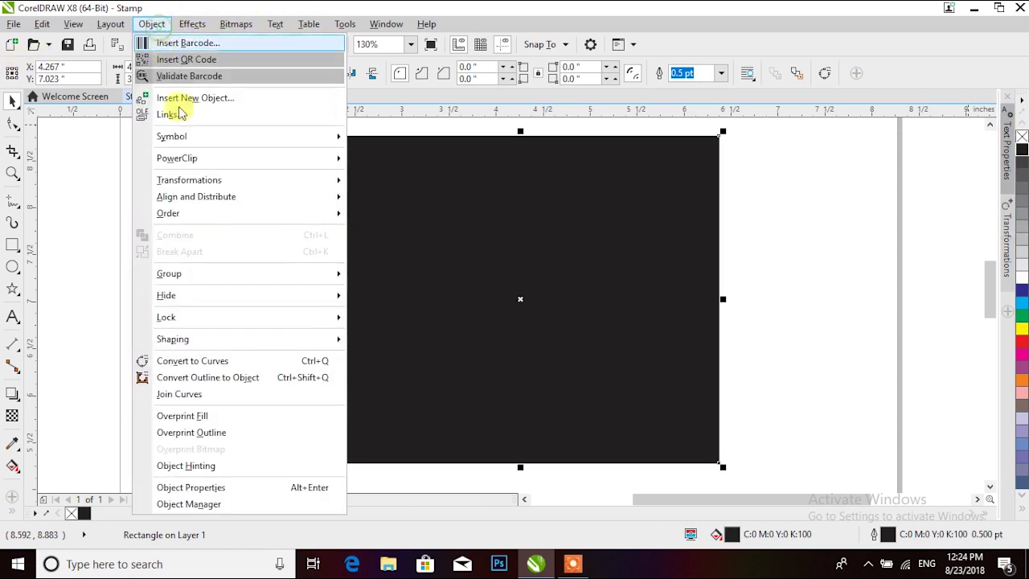
{"action": "mouse_move", "coordinate": [305, 215]}
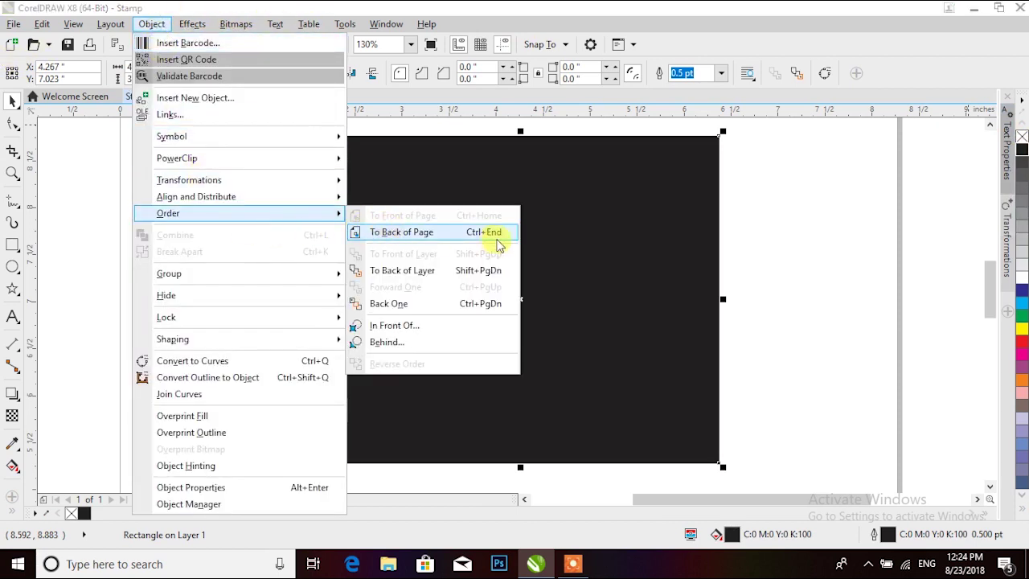
{"action": "left_click", "coordinate": [449, 233]}
{"action": "left_click", "coordinate": [237, 182]}
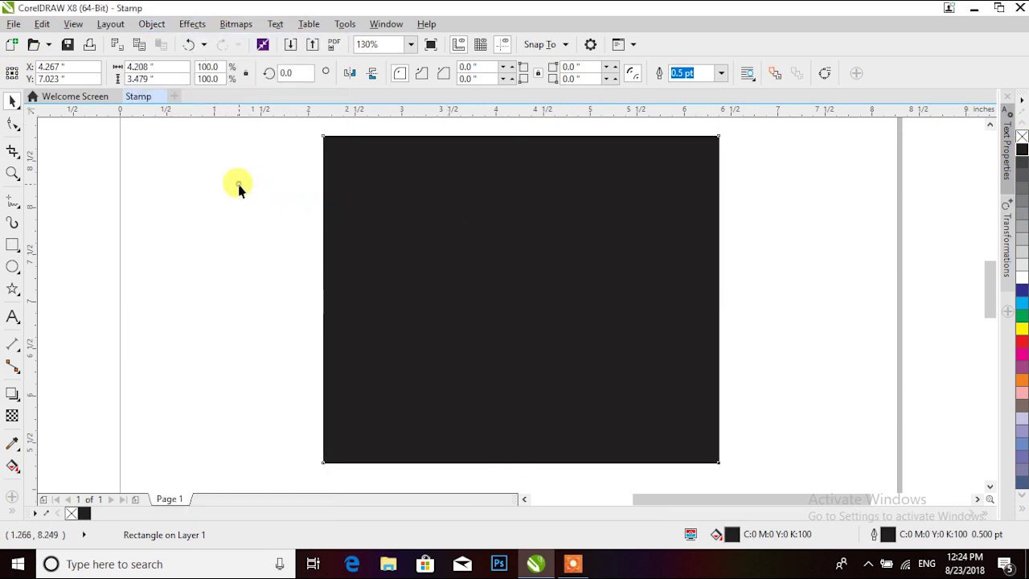
Set the outline of the whole stamp group to white
{"action": "left_click_drag", "start_coordinate": [264, 124], "coordinate": [701, 473]}
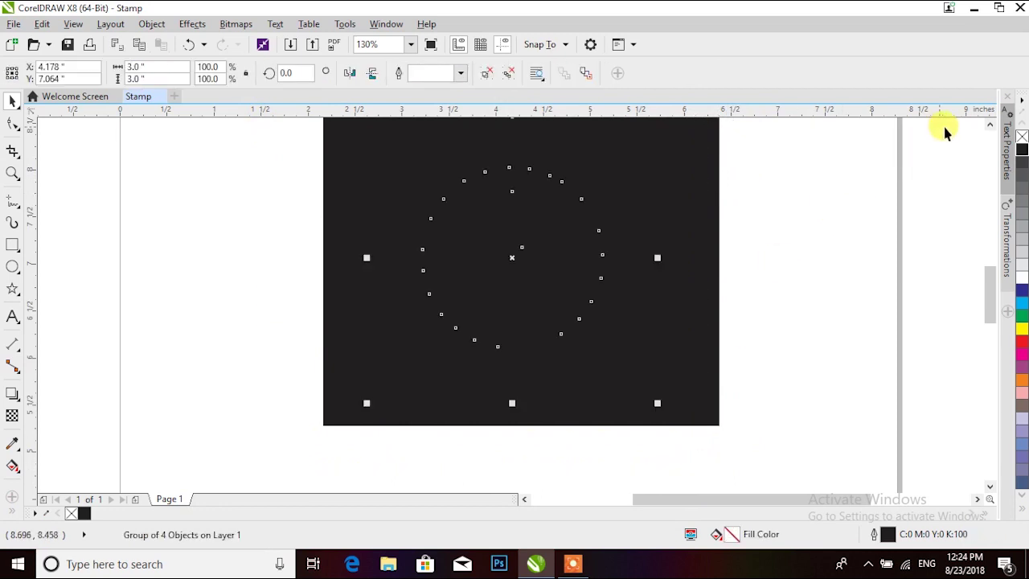
{"action": "right_click", "coordinate": [1022, 279]}
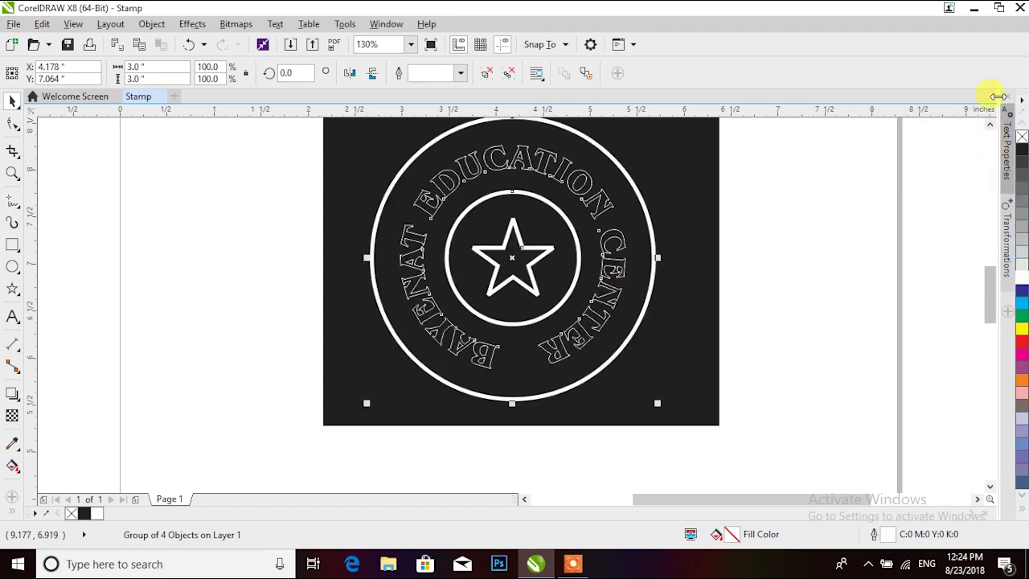
{"action": "left_click", "coordinate": [990, 125]}
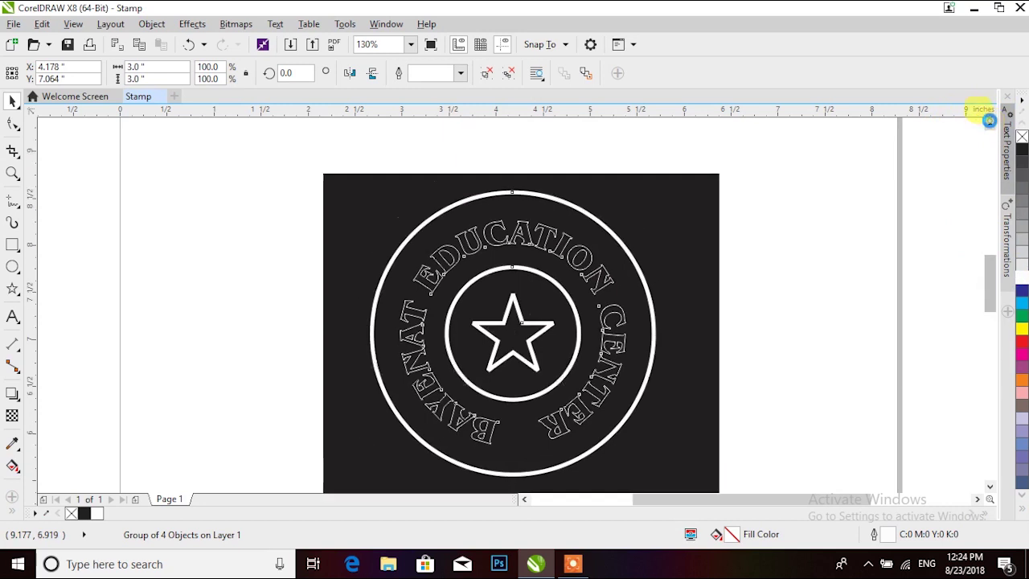
{"action": "left_click", "coordinate": [989, 486]}
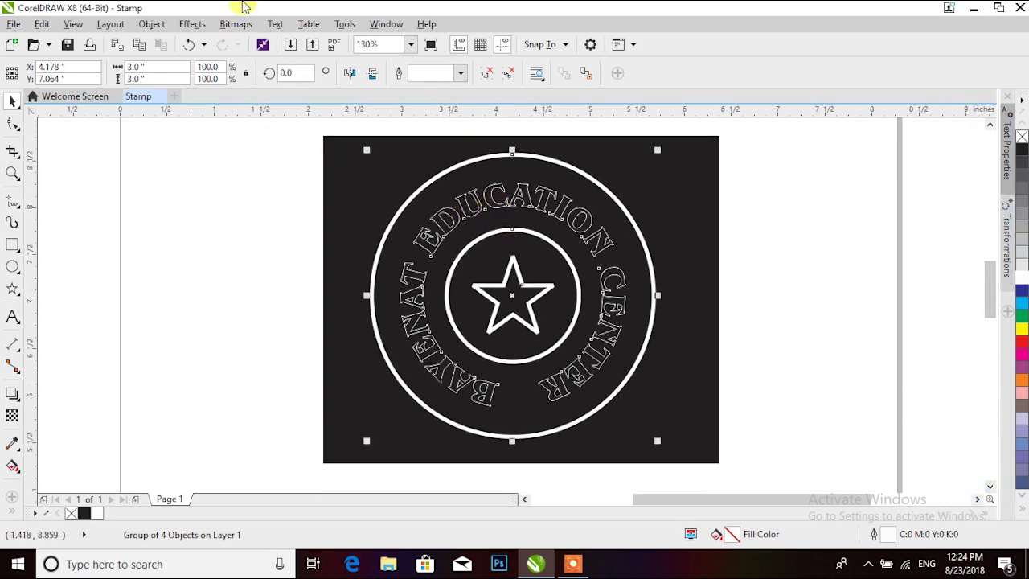
Ungroup the stamp into its separate circles, circular text and star
{"action": "left_click", "coordinate": [150, 25]}
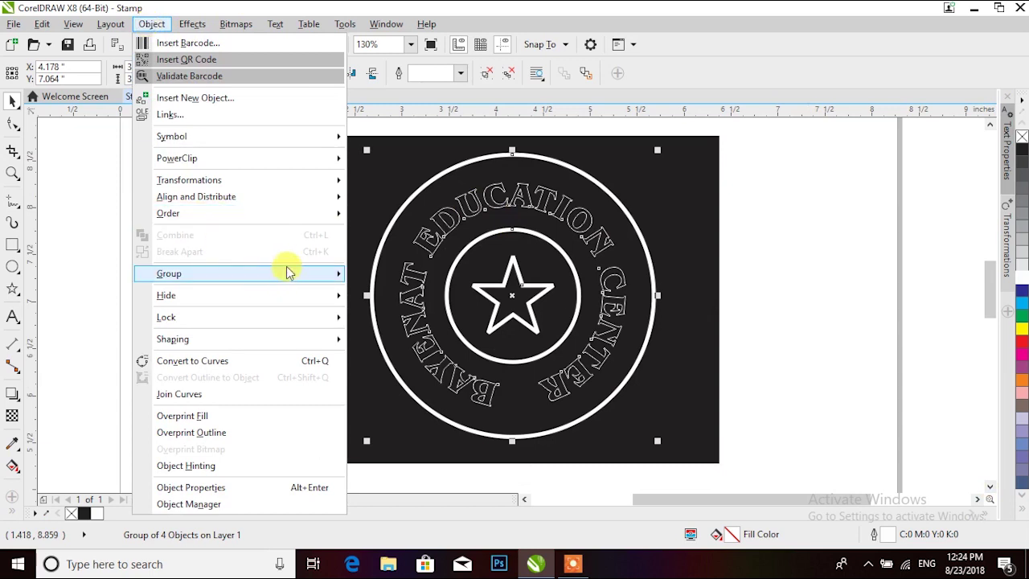
{"action": "mouse_move", "coordinate": [287, 271]}
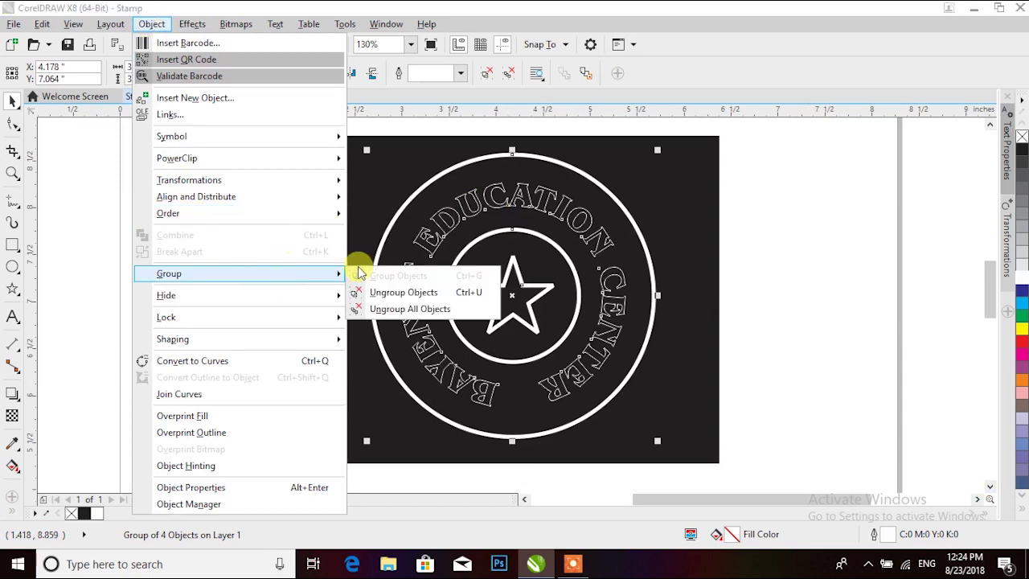
{"action": "left_click", "coordinate": [447, 296]}
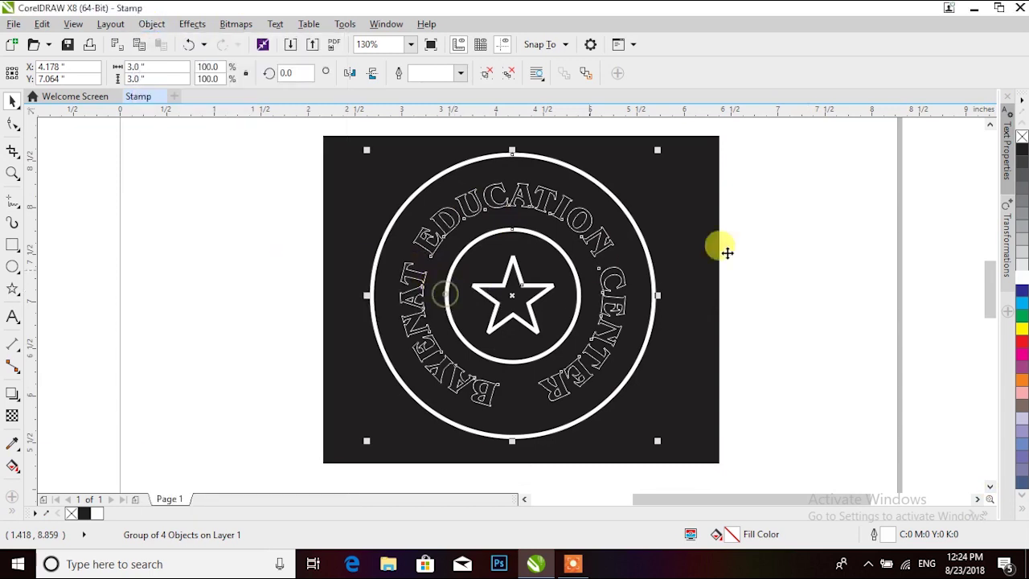
{"action": "left_click", "coordinate": [886, 234]}
Fill the circular text and the central star with white
{"action": "left_click", "coordinate": [500, 203]}
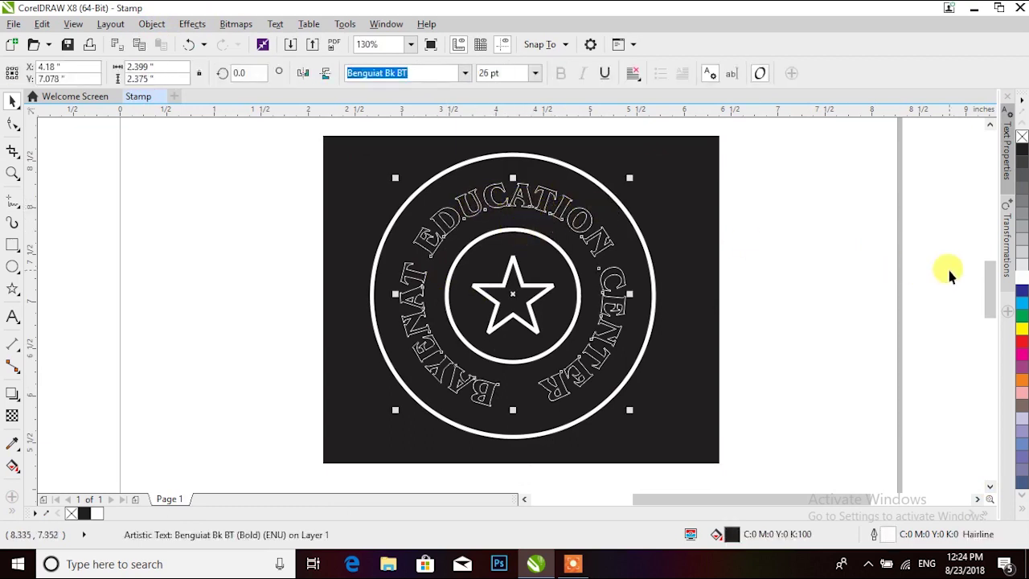
{"action": "left_click_drag", "start_coordinate": [1019, 282], "coordinate": [566, 264]}
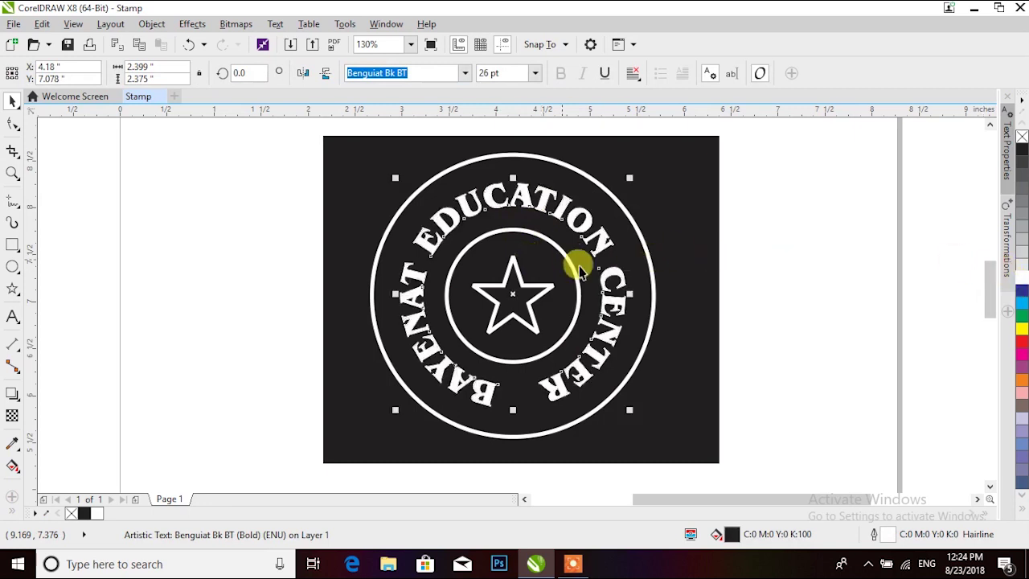
{"action": "left_click", "coordinate": [530, 279]}
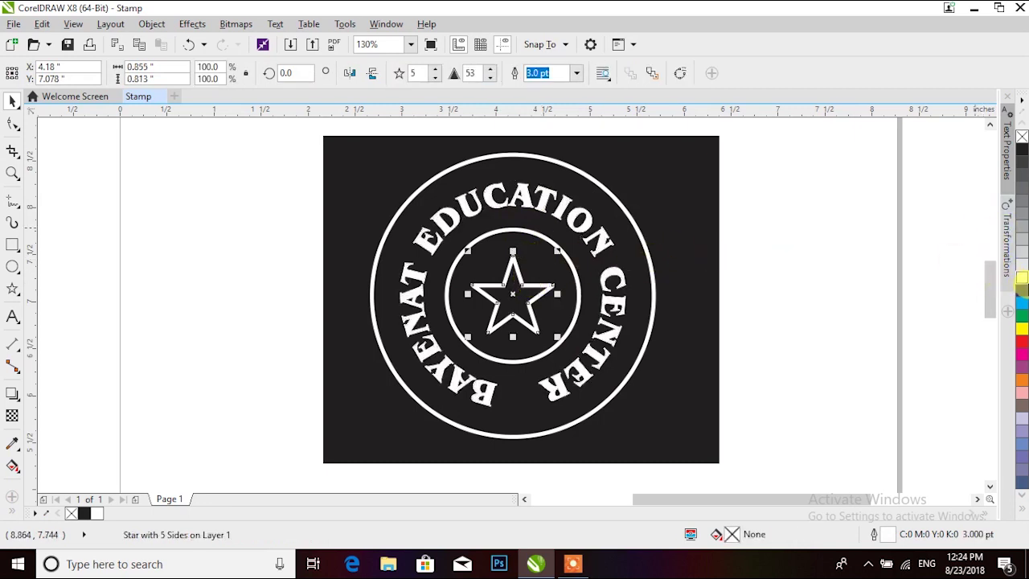
{"action": "left_click", "coordinate": [1022, 282]}
{"action": "left_click", "coordinate": [807, 278]}
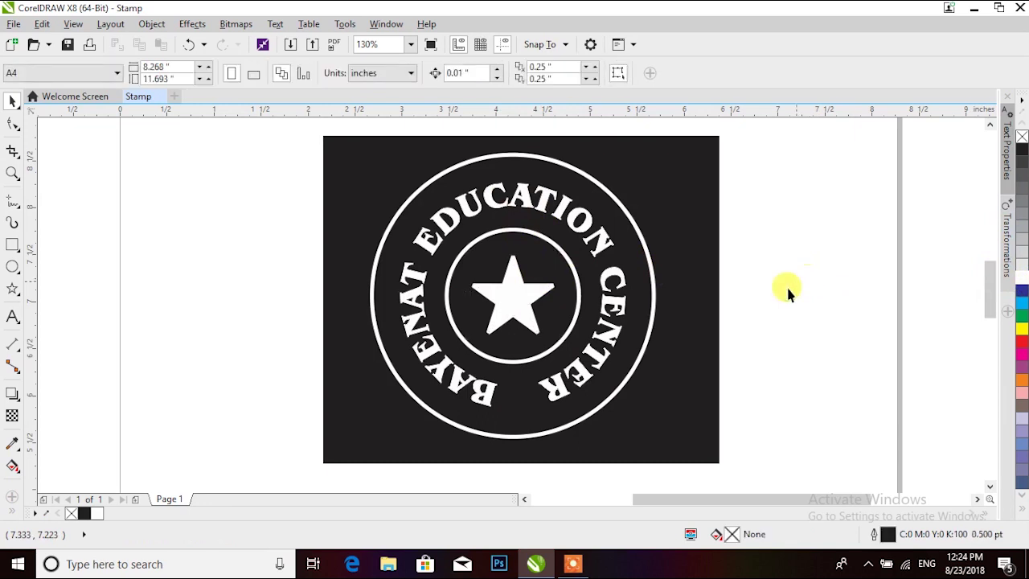
Group the two circles, the white circular text and the white star again, leaving out the black rectangle
{"action": "left_click_drag", "start_coordinate": [282, 126], "coordinate": [688, 476]}
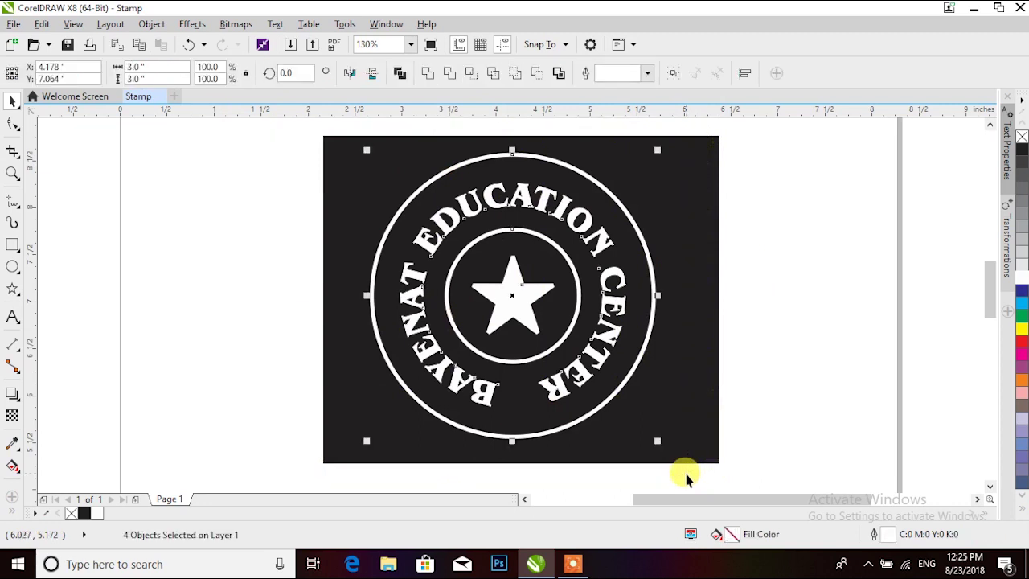
{"action": "left_click", "coordinate": [152, 24]}
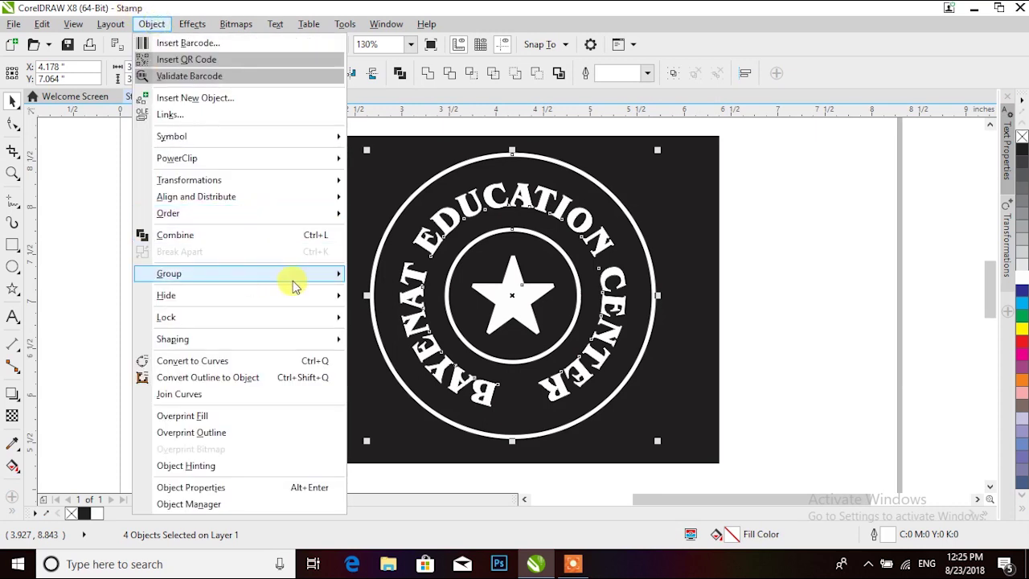
{"action": "mouse_move", "coordinate": [306, 273]}
{"action": "left_click", "coordinate": [389, 279]}
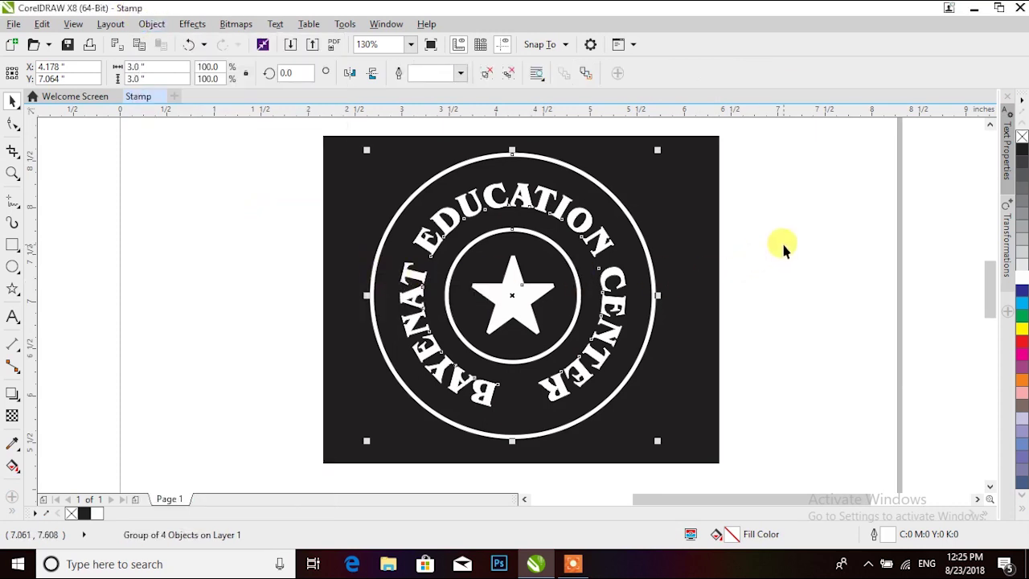
Try moving the stamp group off-centre on the black rectangle
{"action": "left_click_drag", "start_coordinate": [513, 296], "coordinate": [345, 321]}
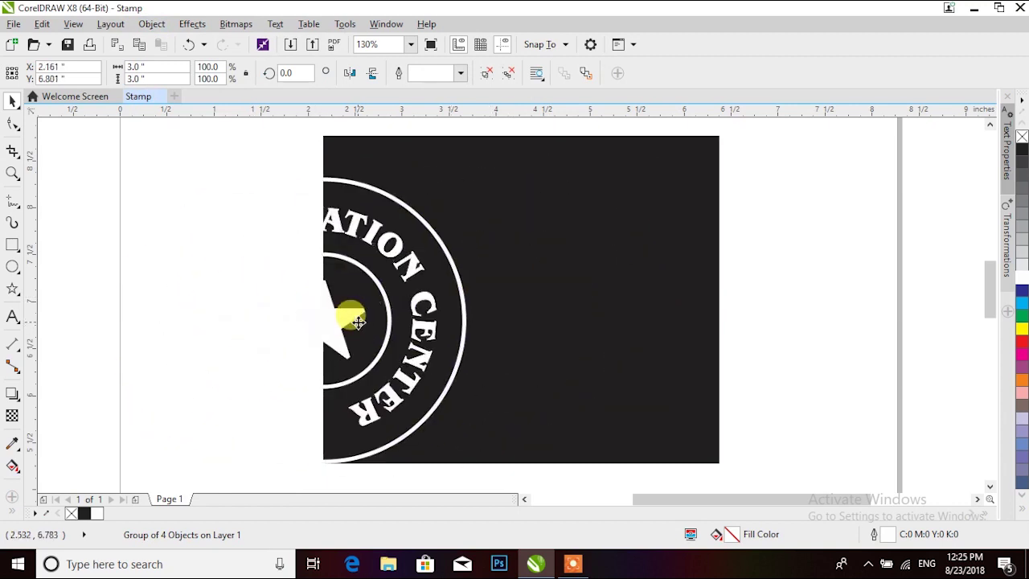
{"action": "key", "text": "Escape"}
{"action": "key", "text": "p"}
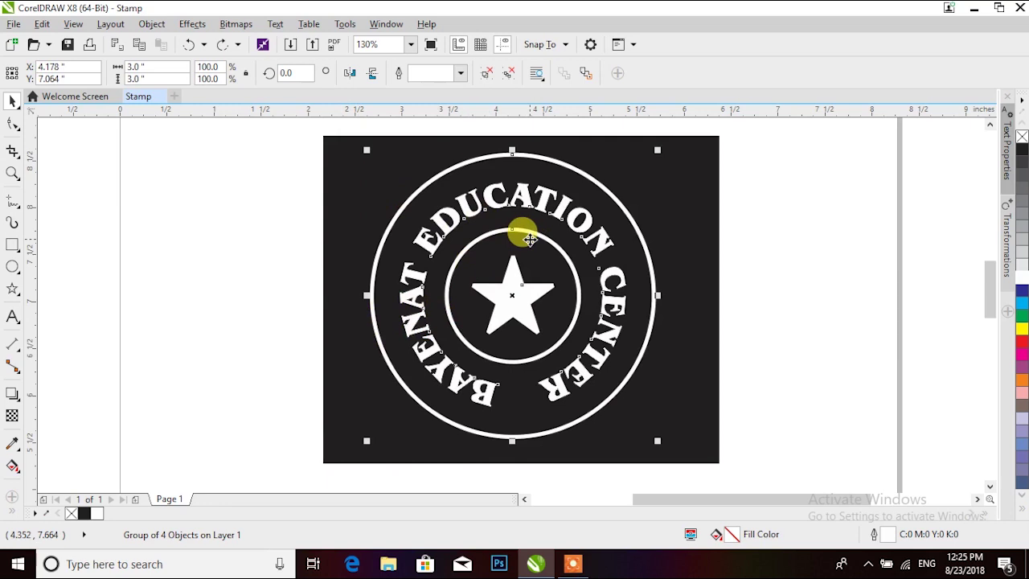
{"action": "left_click_drag", "start_coordinate": [512, 291], "coordinate": [618, 308]}
{"action": "left_click", "coordinate": [792, 191]}
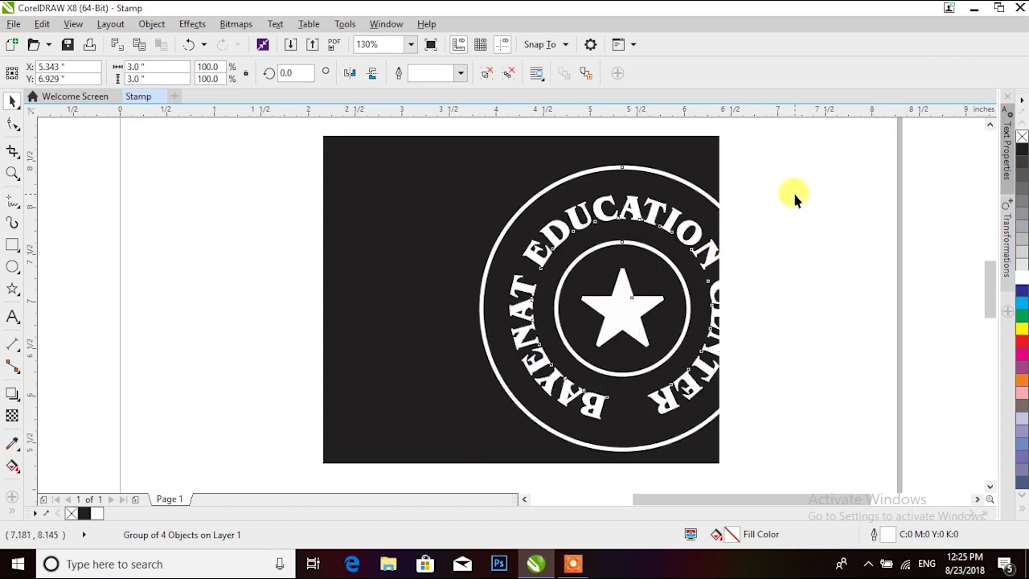
Center the stamp group horizontally and vertically on the black rectangle
{"action": "left_click", "coordinate": [636, 217]}
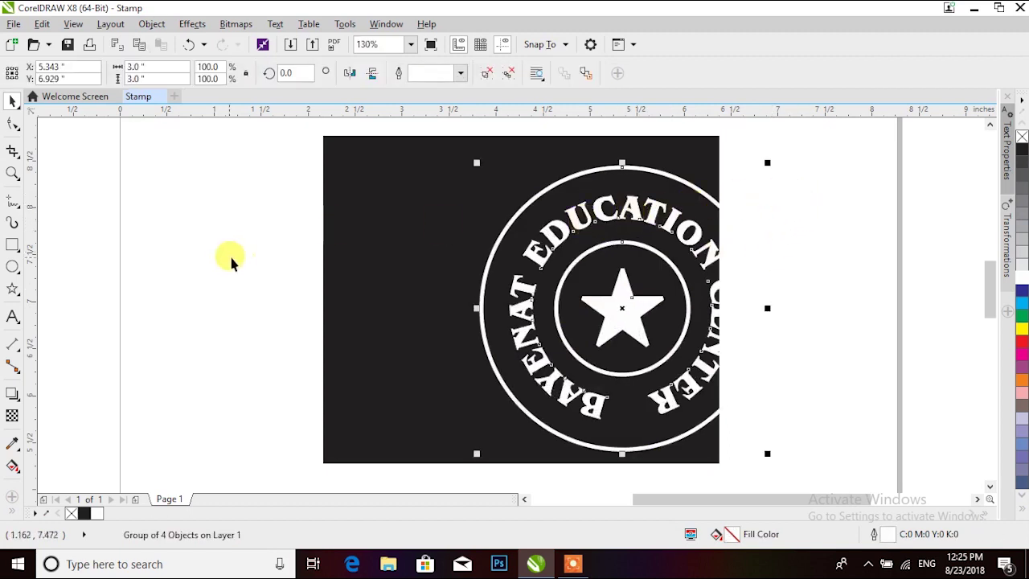
{"action": "left_click", "coordinate": [385, 173], "text": "shift"}
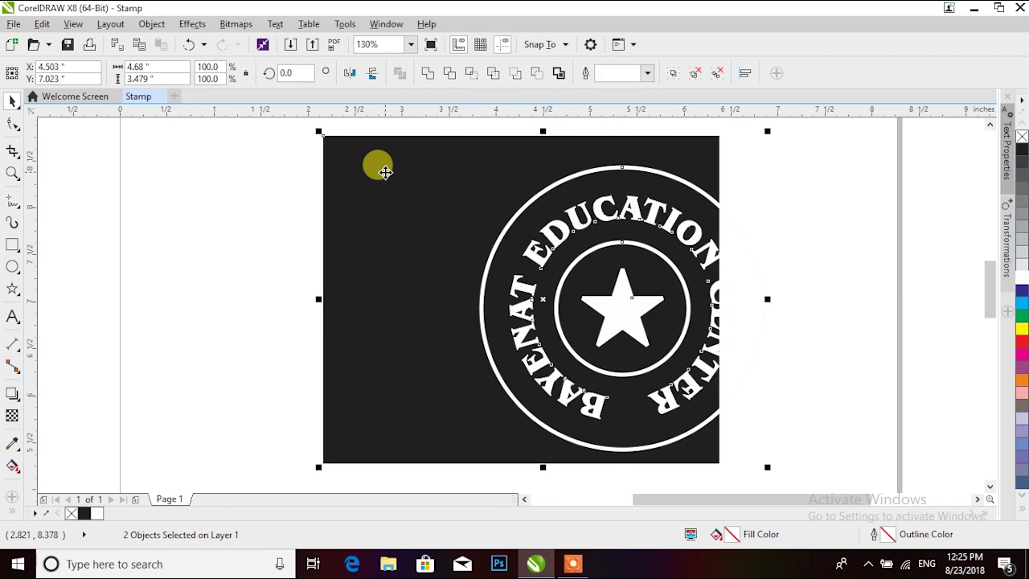
{"action": "key", "text": "c"}
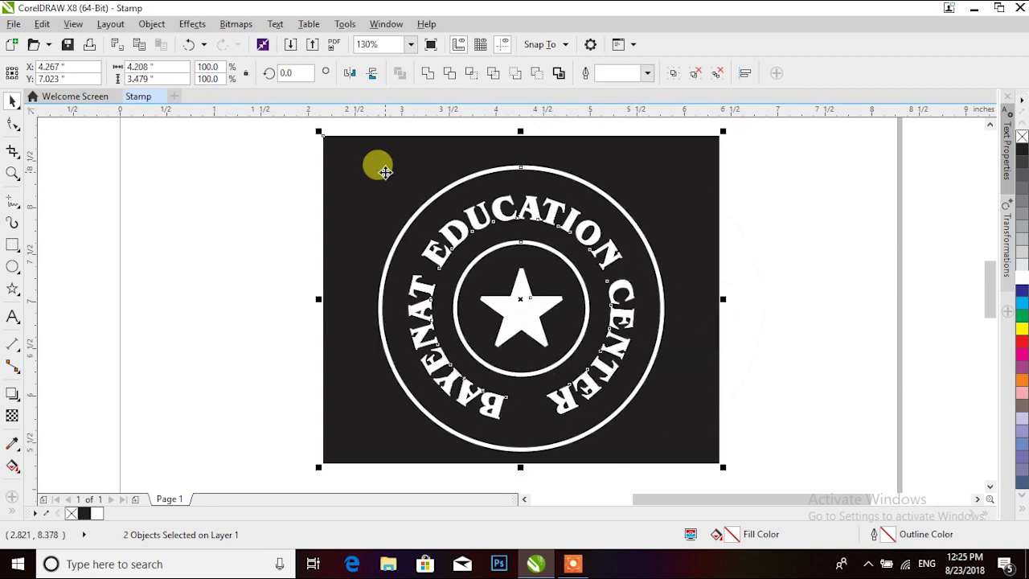
{"action": "key", "text": "e"}
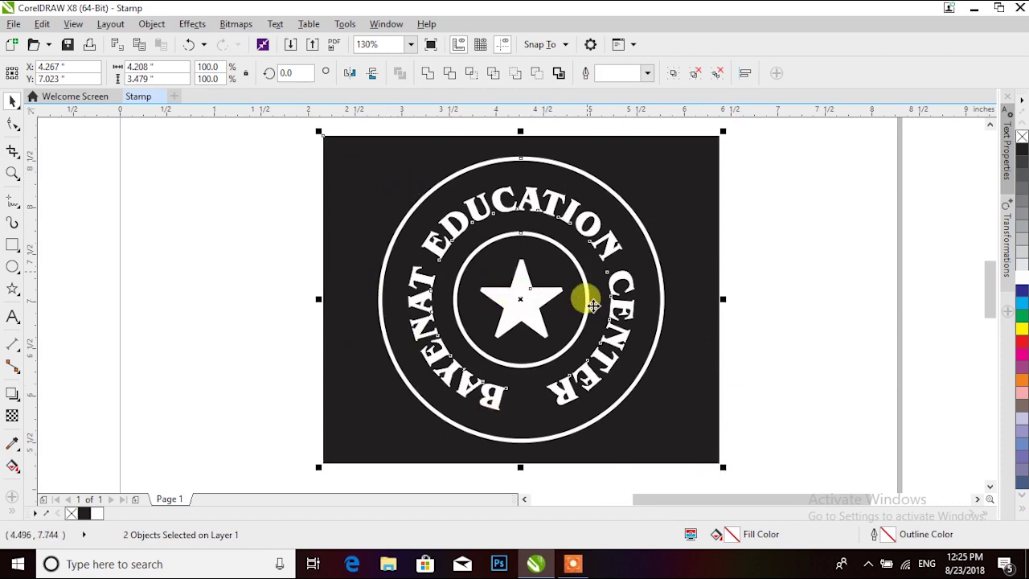
{"action": "left_click", "coordinate": [807, 249]}
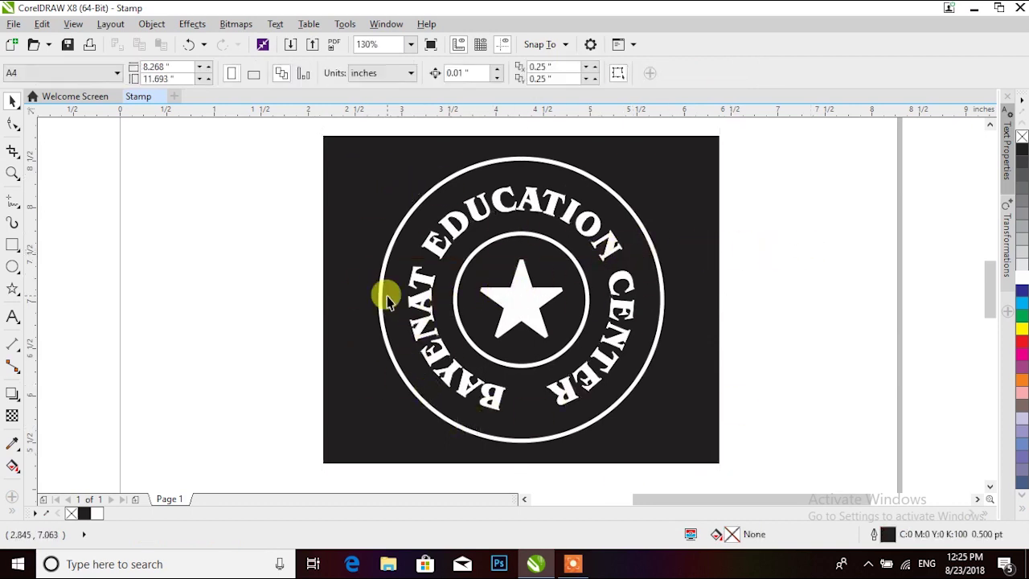
Group the stamp and the black rectangle into one object
{"action": "left_click", "coordinate": [345, 313]}
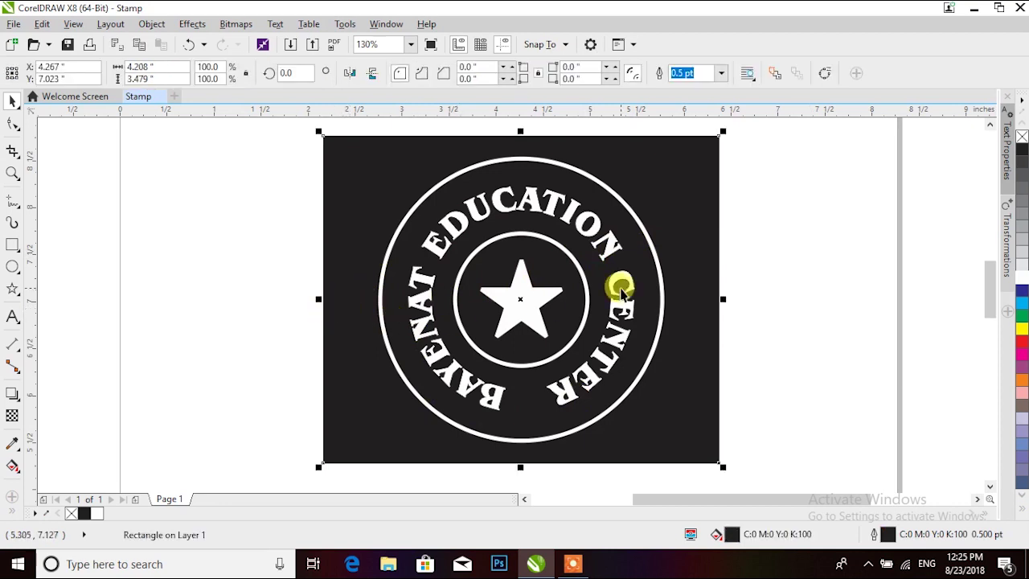
{"action": "key", "text": "z"}
{"action": "key", "text": "shift+F4"}
{"action": "left_click_drag", "start_coordinate": [432, 200], "coordinate": [633, 366]}
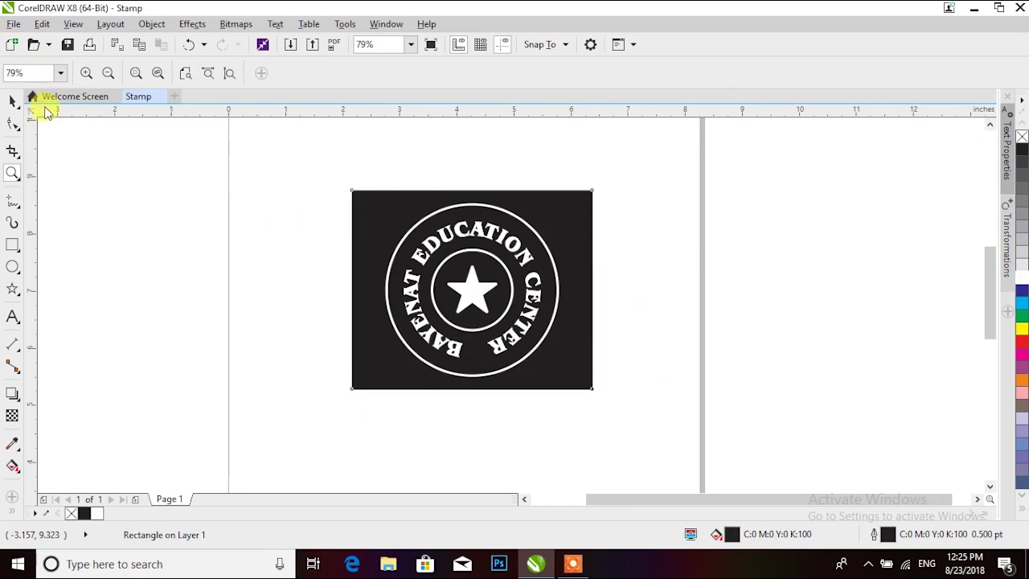
{"action": "left_click", "coordinate": [12, 100]}
{"action": "left_click_drag", "start_coordinate": [306, 165], "coordinate": [658, 430]}
{"action": "key", "text": "ctrl+g"}
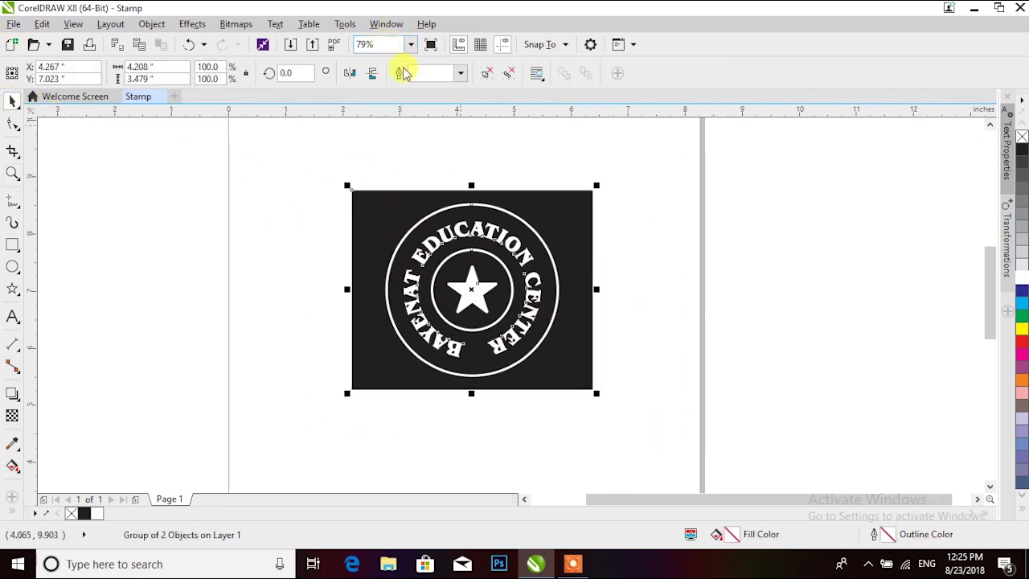
Move the grouped stamp to the upper part of the page's vertical centre line and place a duplicate directly below it
{"action": "left_click_drag", "start_coordinate": [485, 310], "coordinate": [476, 370]}
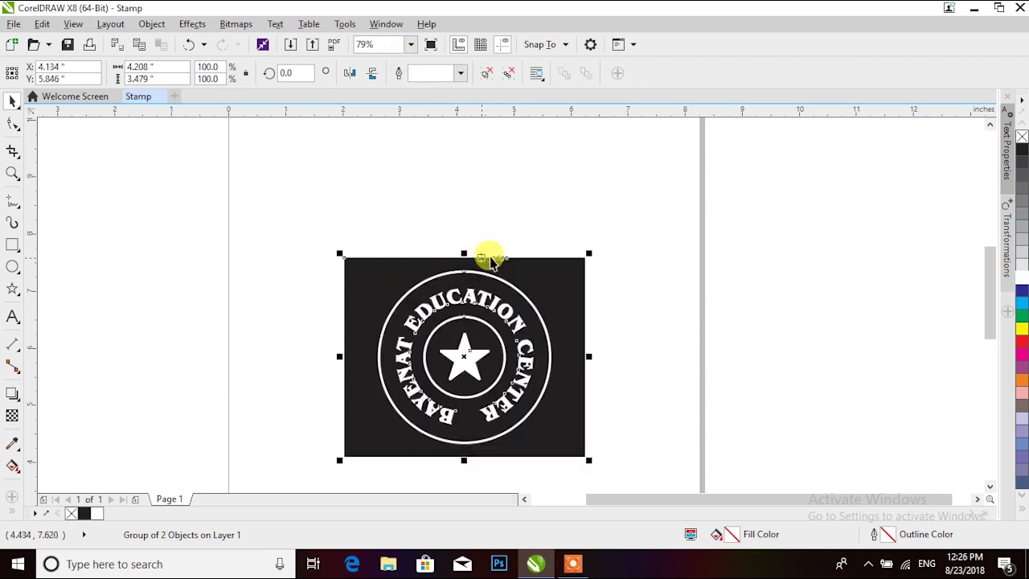
{"action": "left_click_drag", "start_coordinate": [458, 361], "coordinate": [441, 214]}
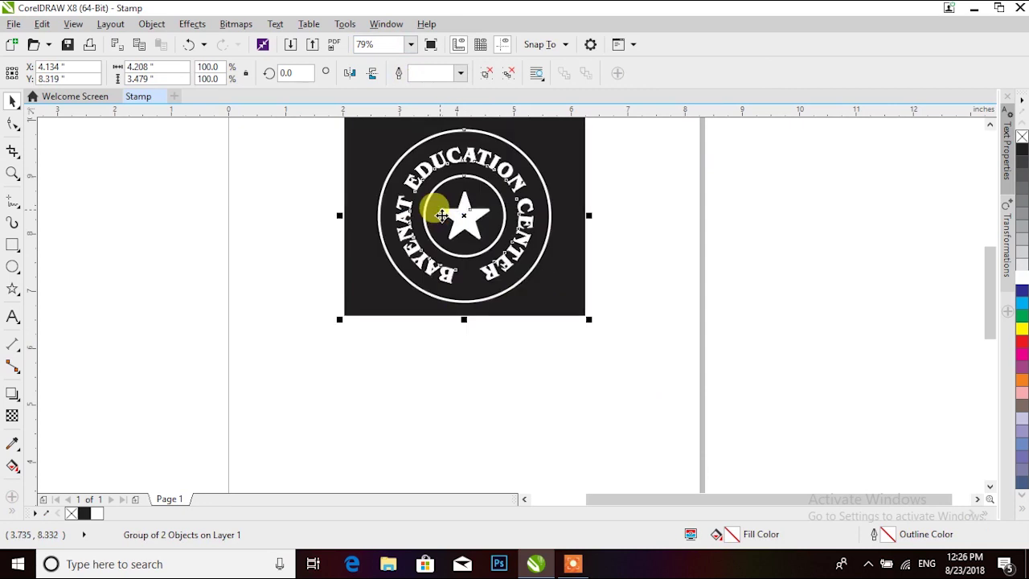
{"action": "left_click_drag", "start_coordinate": [459, 218], "coordinate": [458, 425]}
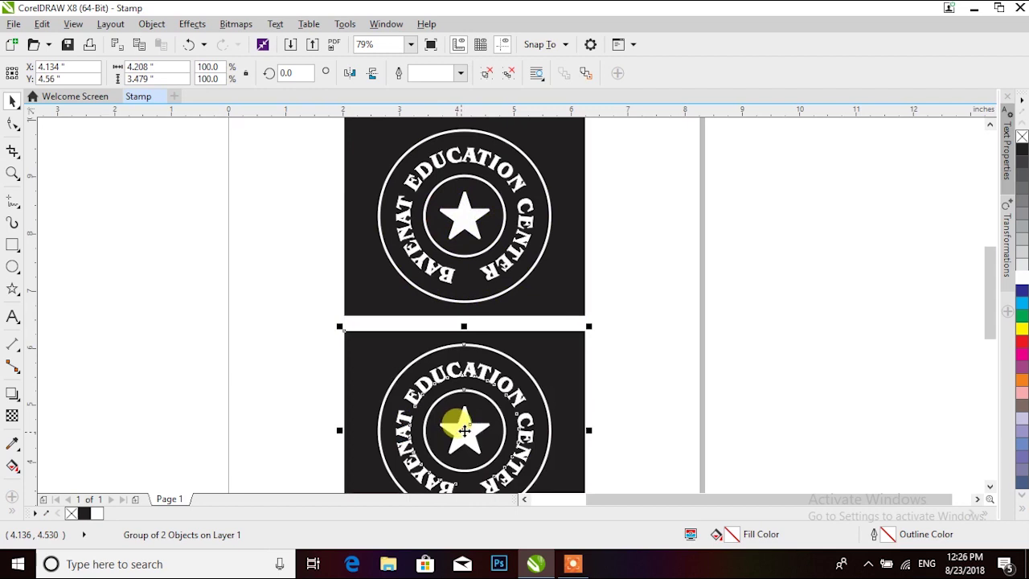
Group the two stamp copies and center the group on the page
{"action": "key", "text": "z"}
{"action": "right_click", "coordinate": [627, 330]}
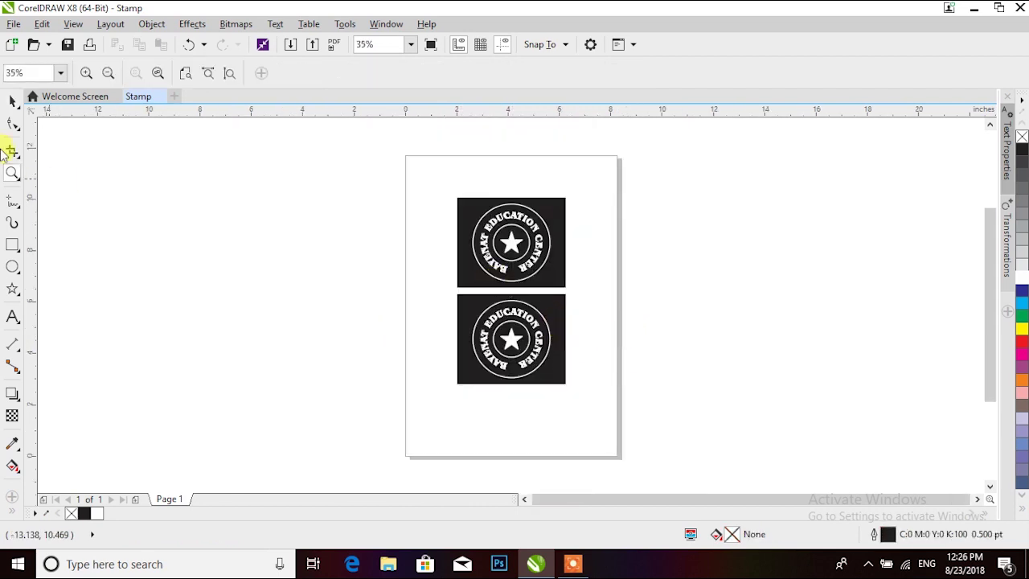
{"action": "left_click", "coordinate": [10, 98]}
{"action": "left_click_drag", "start_coordinate": [376, 168], "coordinate": [663, 458]}
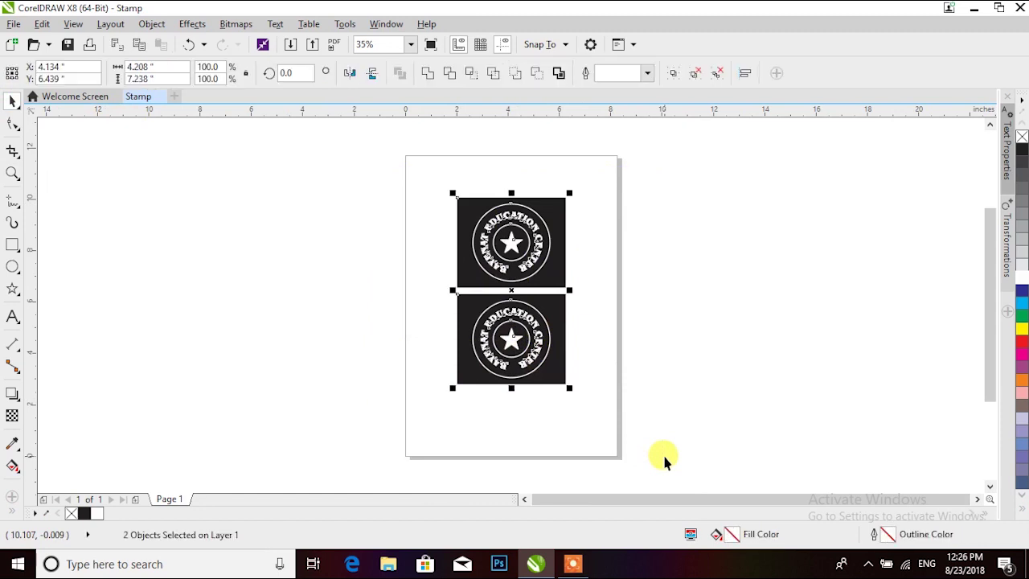
{"action": "left_click", "coordinate": [151, 24]}
{"action": "mouse_move", "coordinate": [246, 274]}
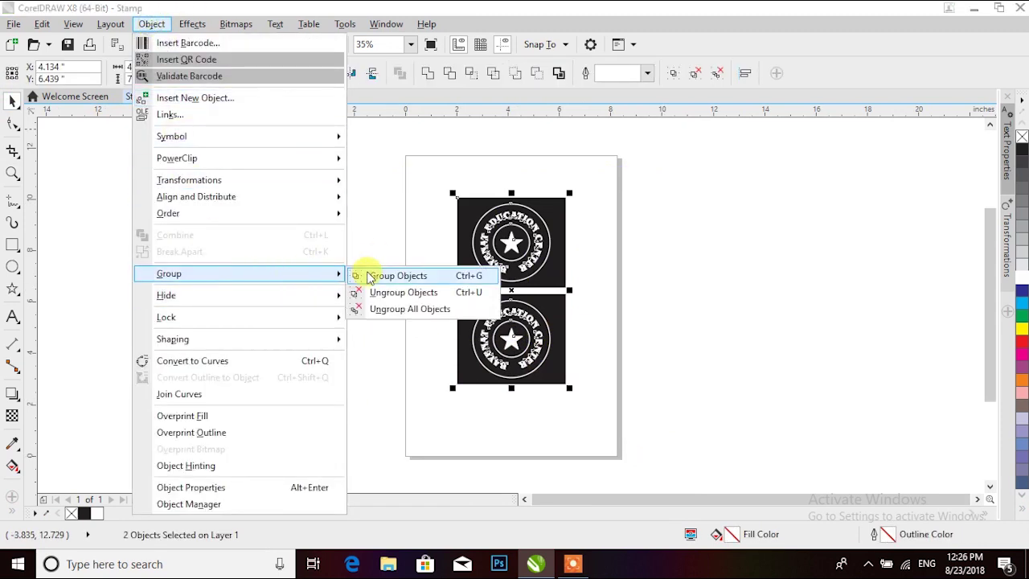
{"action": "left_click", "coordinate": [368, 273]}
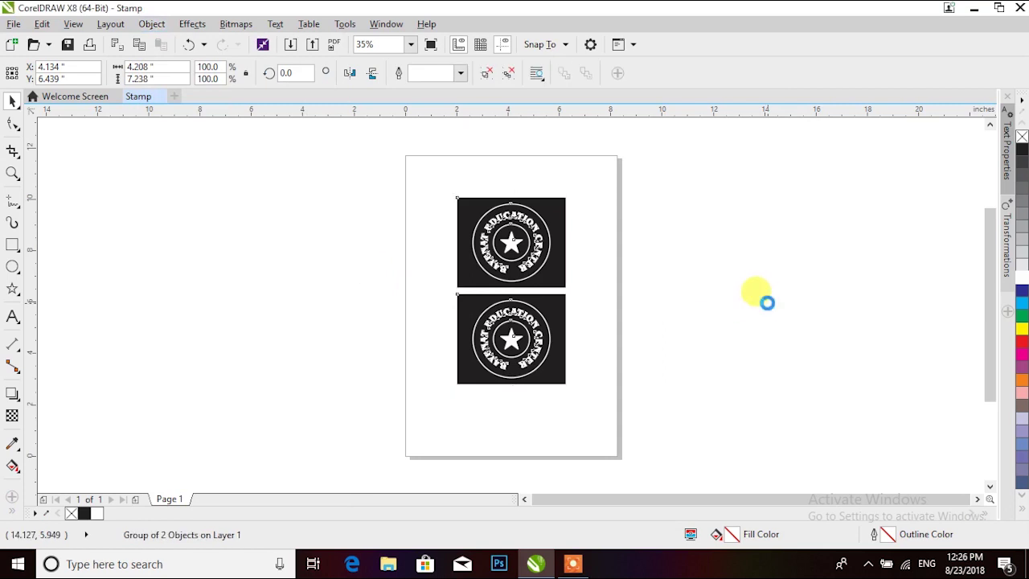
{"action": "key", "text": "Down"}
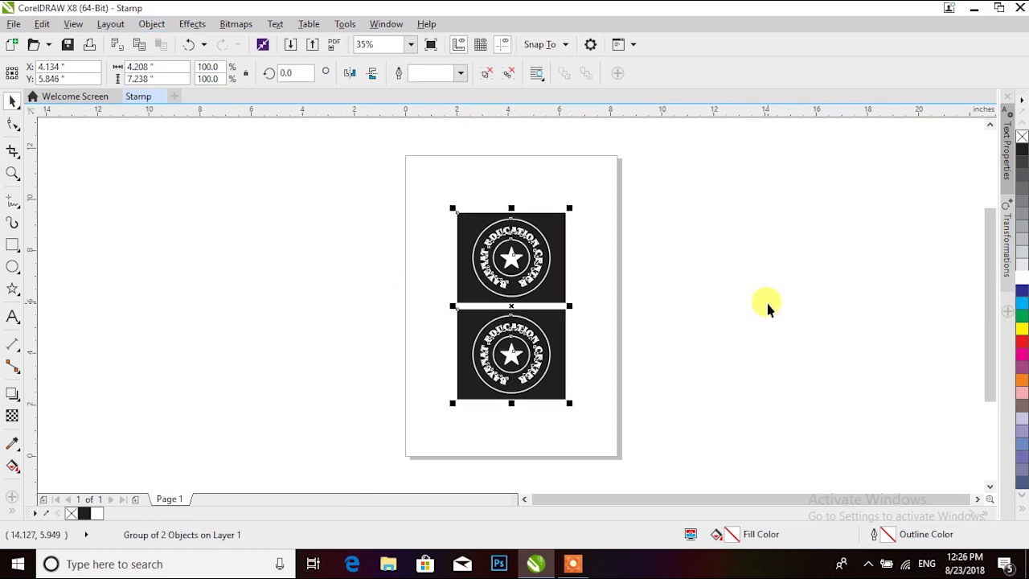